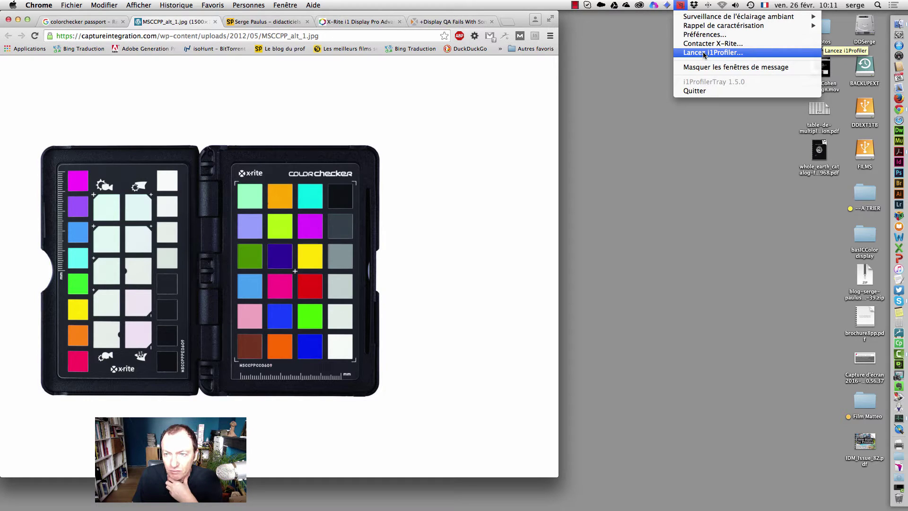
Step: Launch i1Profiler, open the display profiling workflow and set the screen technology type to Générique
left_click(703, 53)
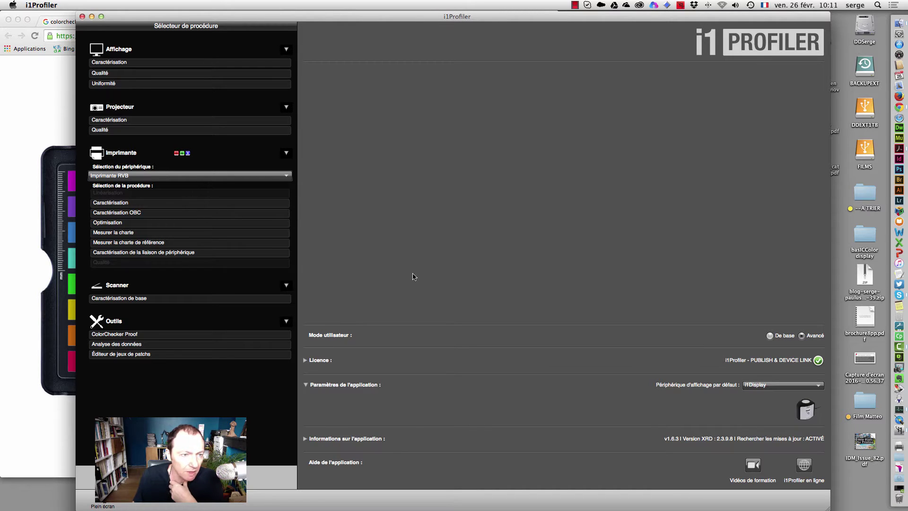
left_click(118, 67)
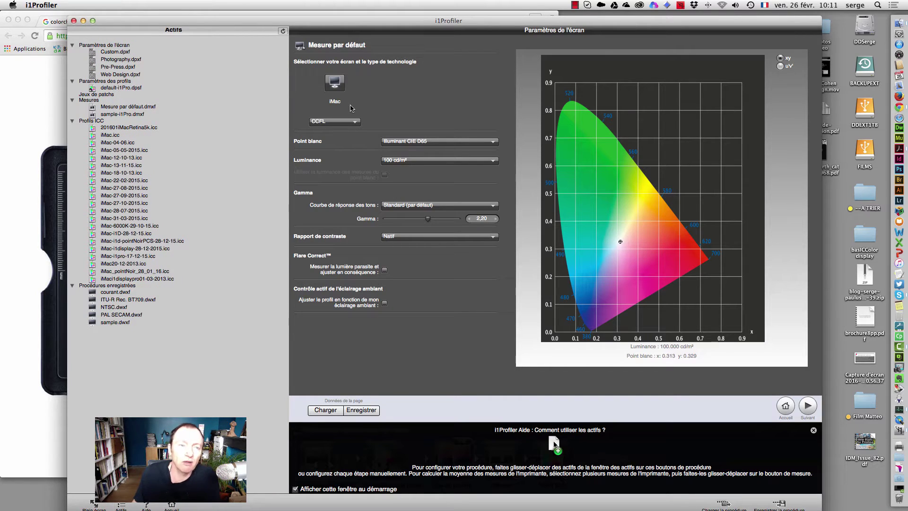
left_click(352, 121)
left_click(352, 113)
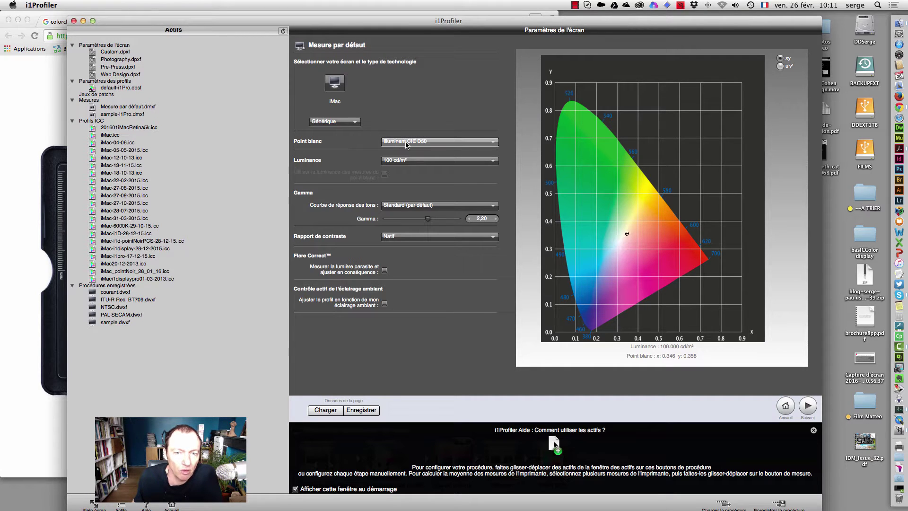
Step: Set the white point to Illuminant CIE D65 with a luminance of 100 cd/m²
left_click(429, 142)
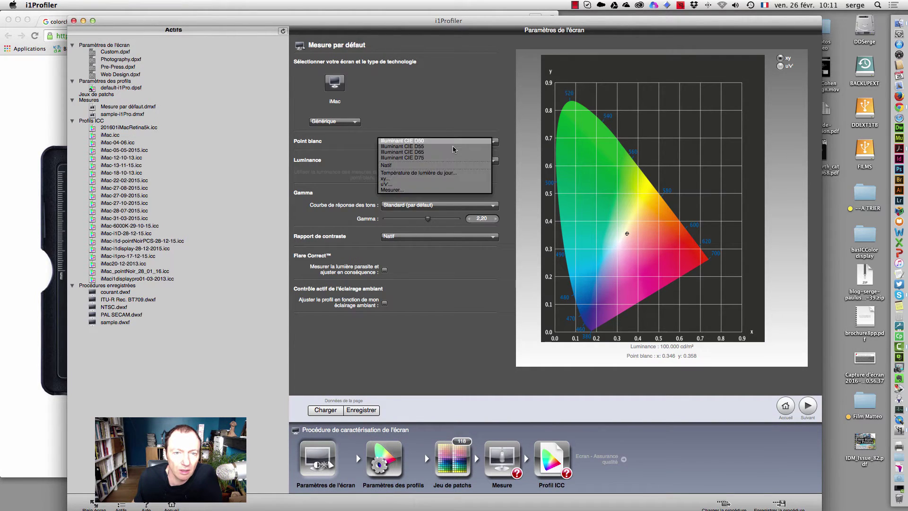
left_click(444, 153)
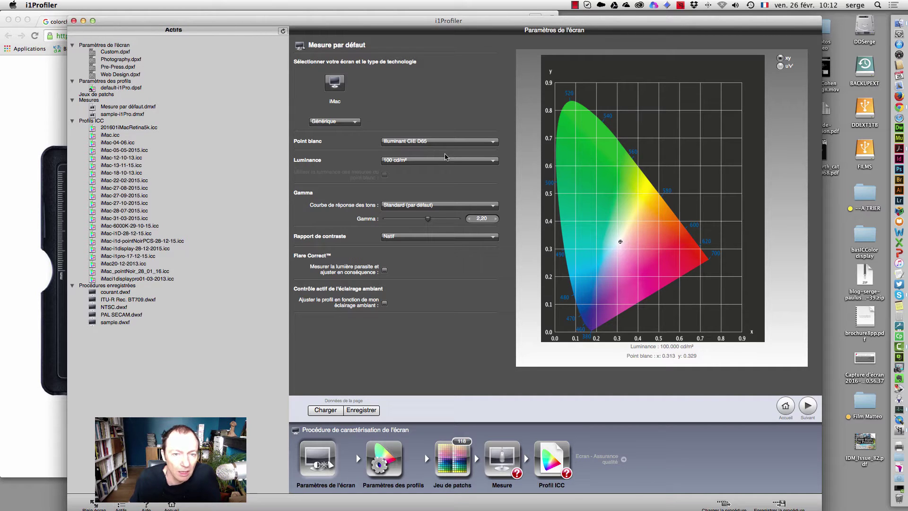
left_click(397, 161)
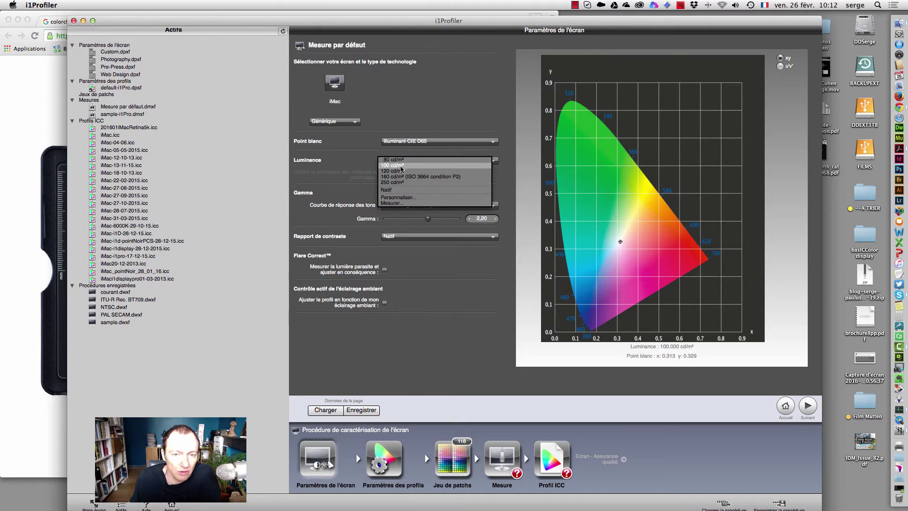
left_click(329, 154)
Step: Set the tone response curve to Standard (par défaut) and the contrast ratio to Point noir PCS ICC (287:1)
left_click(451, 206)
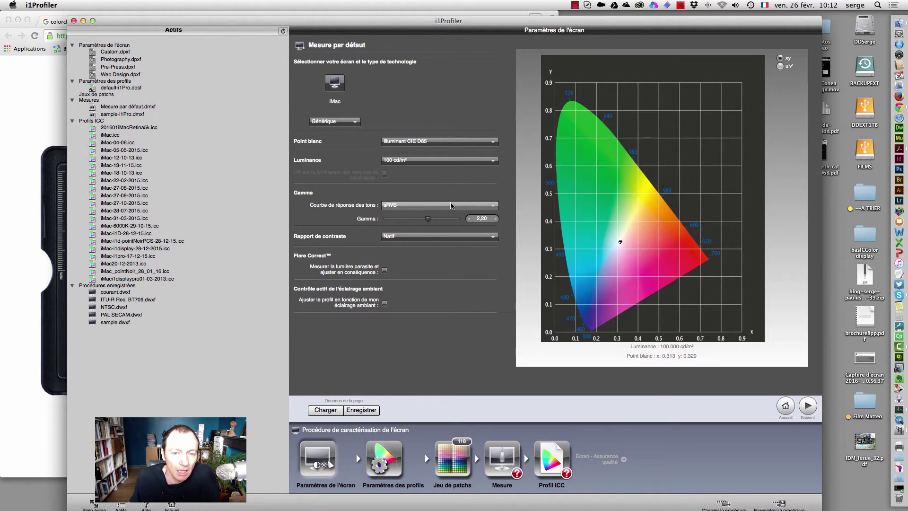
left_click(450, 206)
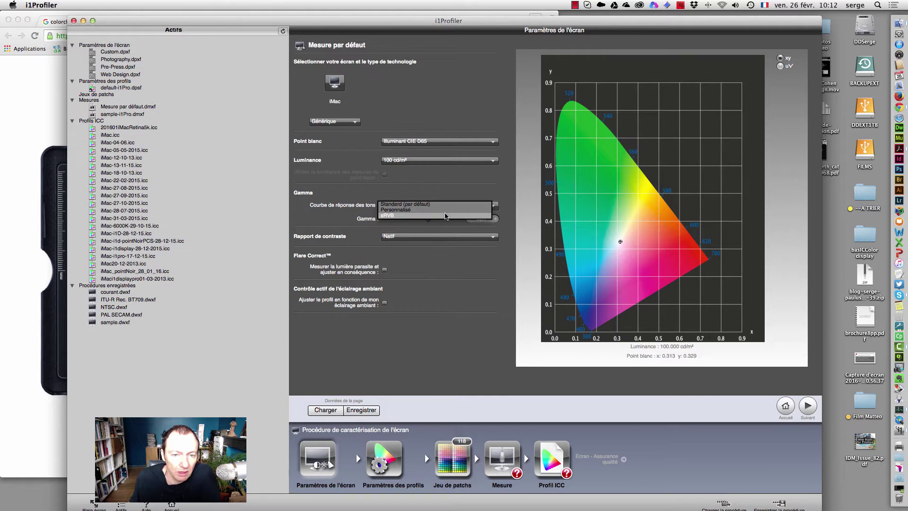
left_click(445, 203)
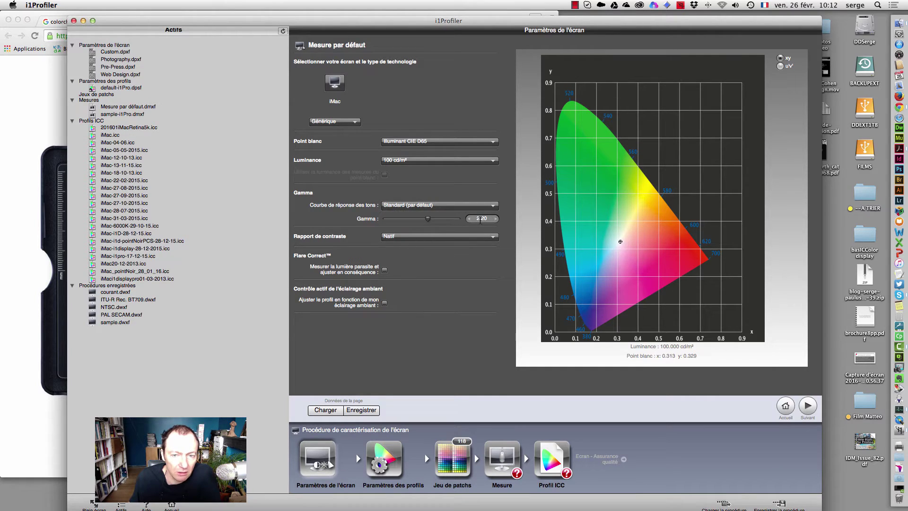
left_click(421, 241)
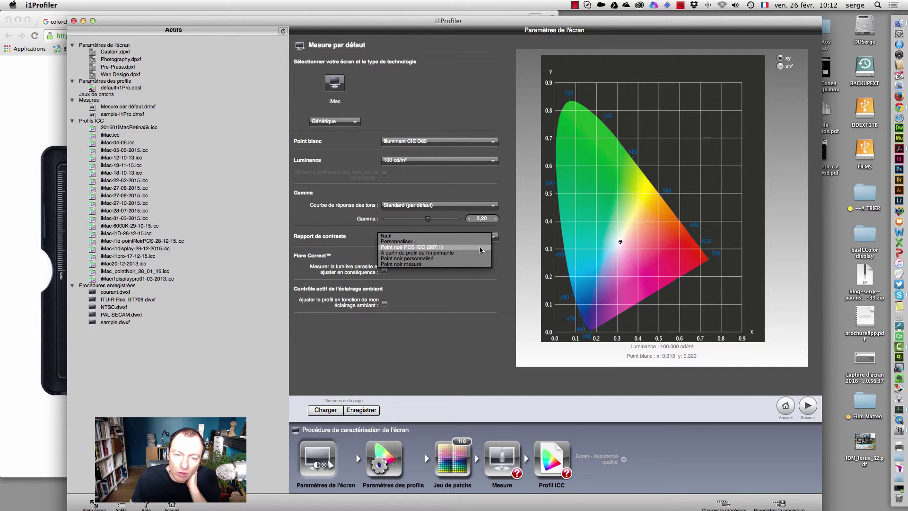
left_click(441, 241)
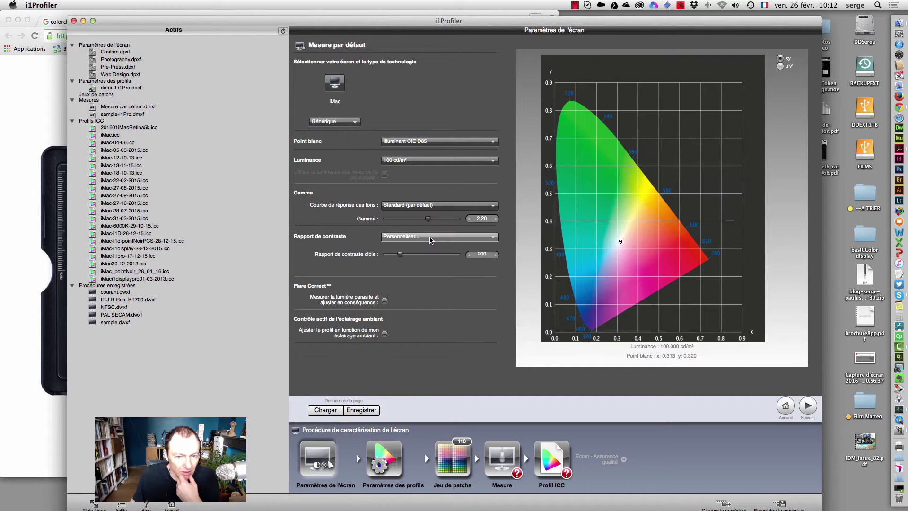
left_click(431, 240)
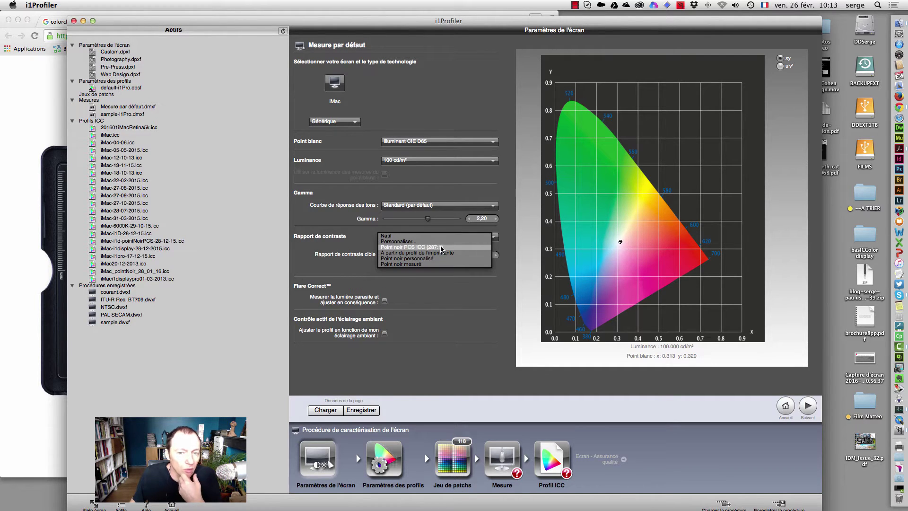
left_click(444, 248)
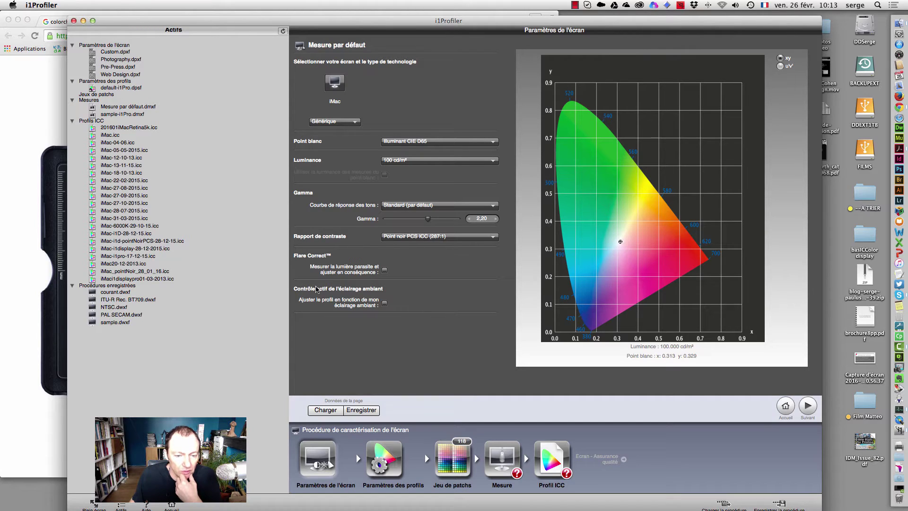
Step: Go to the profile settings stage and apply the default profile parameters
left_click(810, 407)
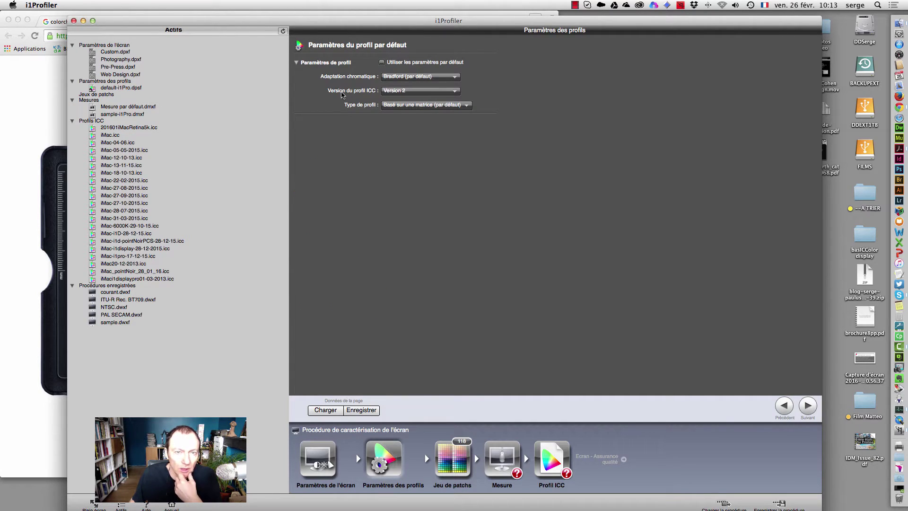
left_click(457, 92)
left_click(415, 65)
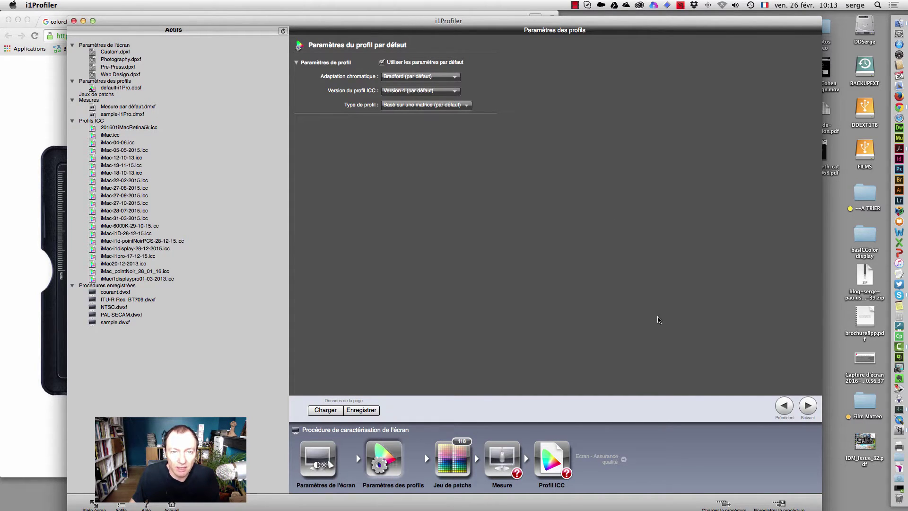
Step: Go to the patch set stage and set the default patch set size to Moyenne
left_click(809, 406)
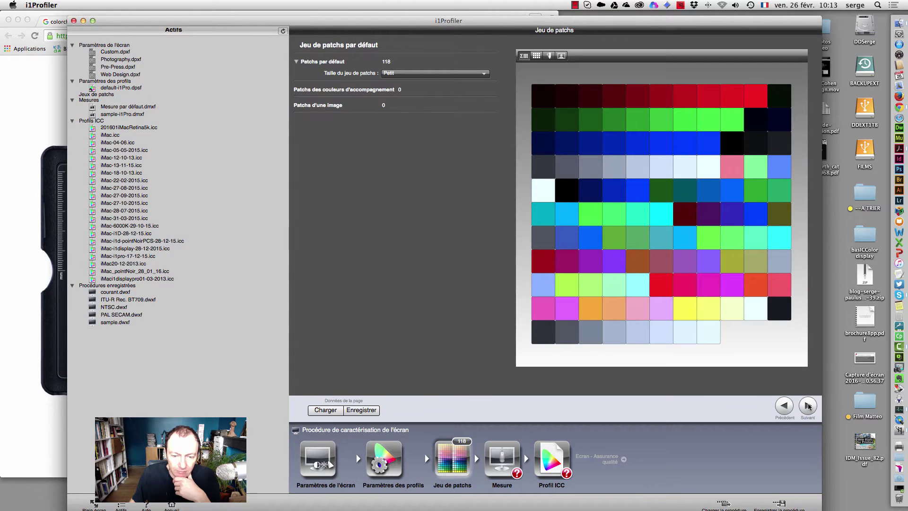
left_click(443, 74)
left_click(438, 79)
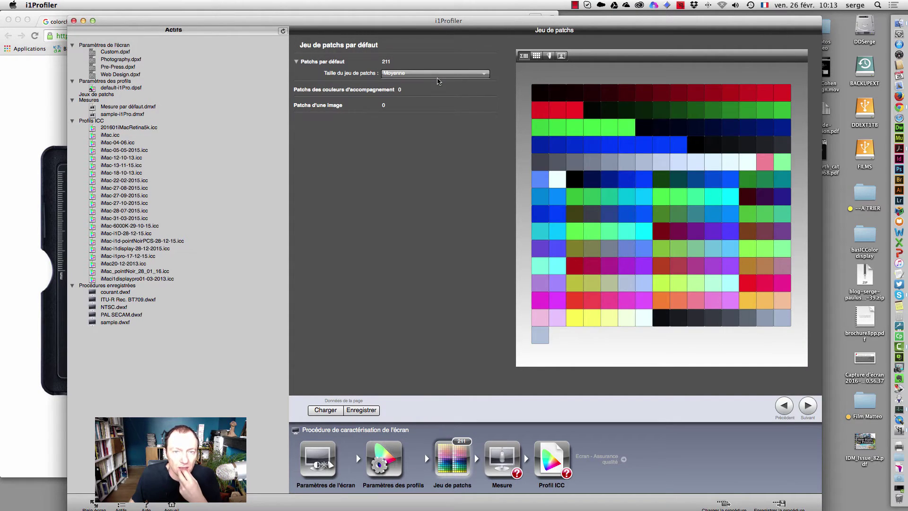
scroll(438, 80, "down", 1)
scroll(438, 81, "up", 2)
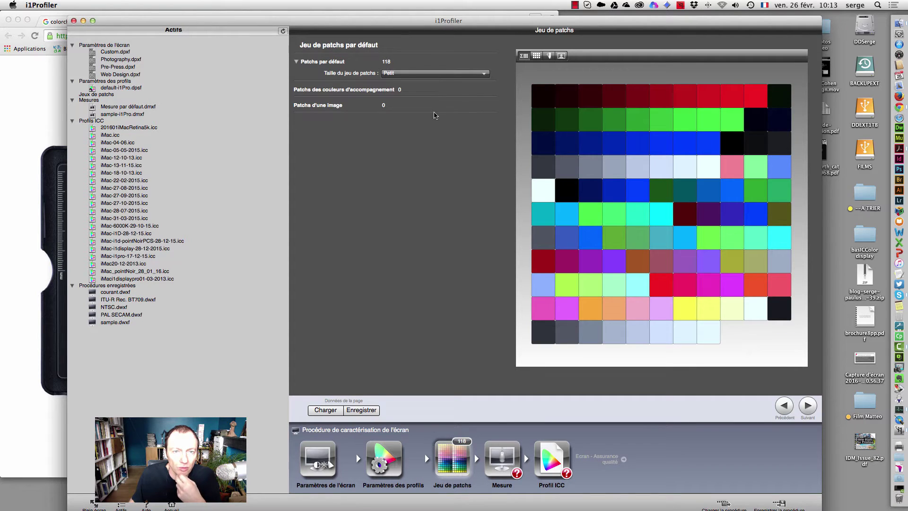
left_click(425, 78)
left_click(415, 79)
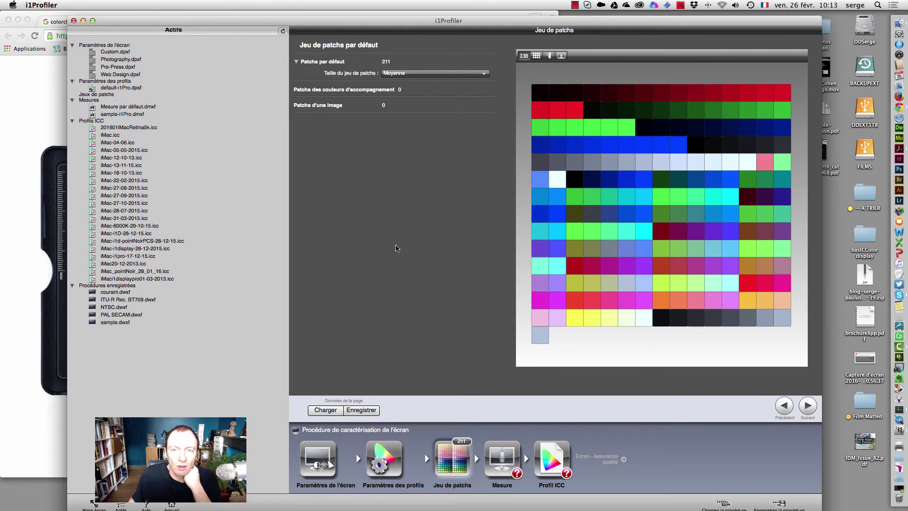
Step: Enable automatic display control (ADC) for the measurement stage and run the patch measurement through the sensor placement instructions
left_click(809, 406)
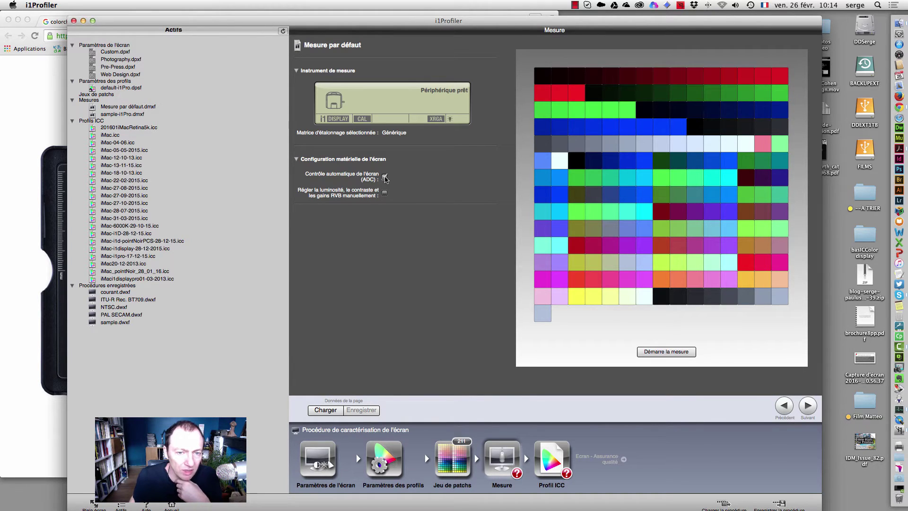
left_click(385, 178)
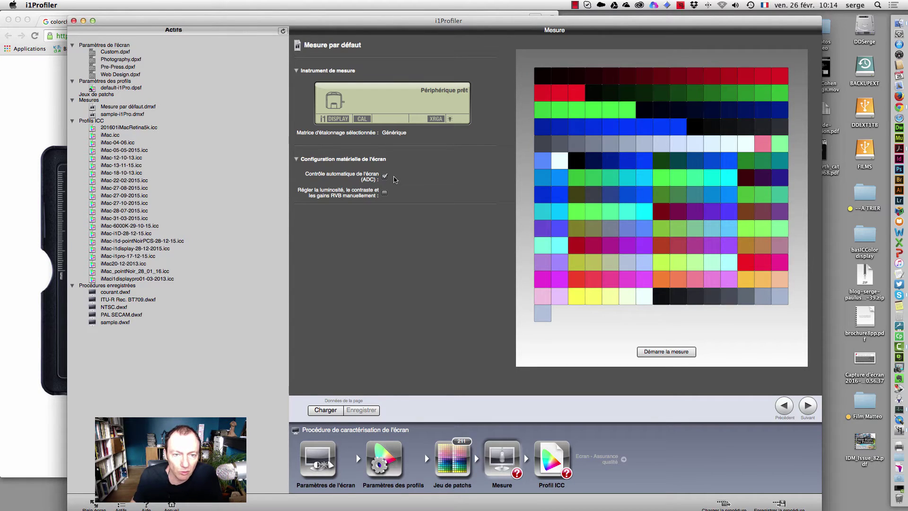
left_click(674, 351)
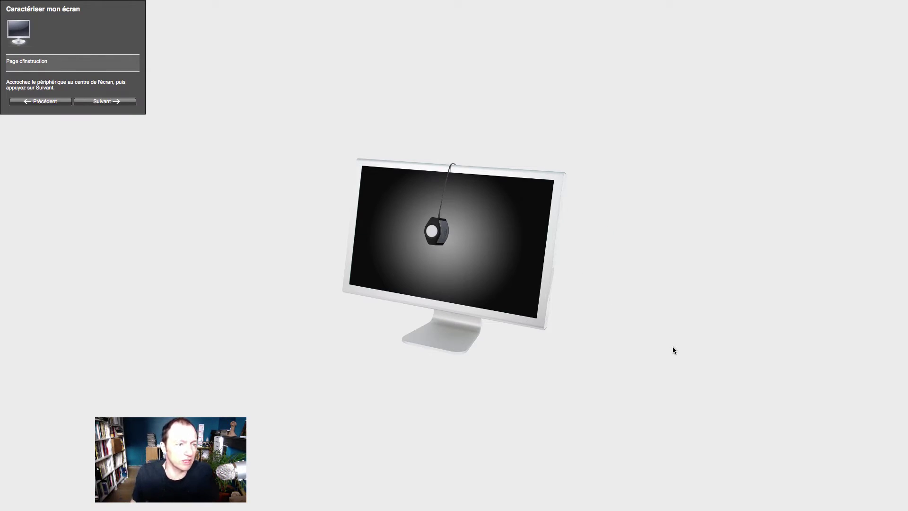
left_click(105, 102)
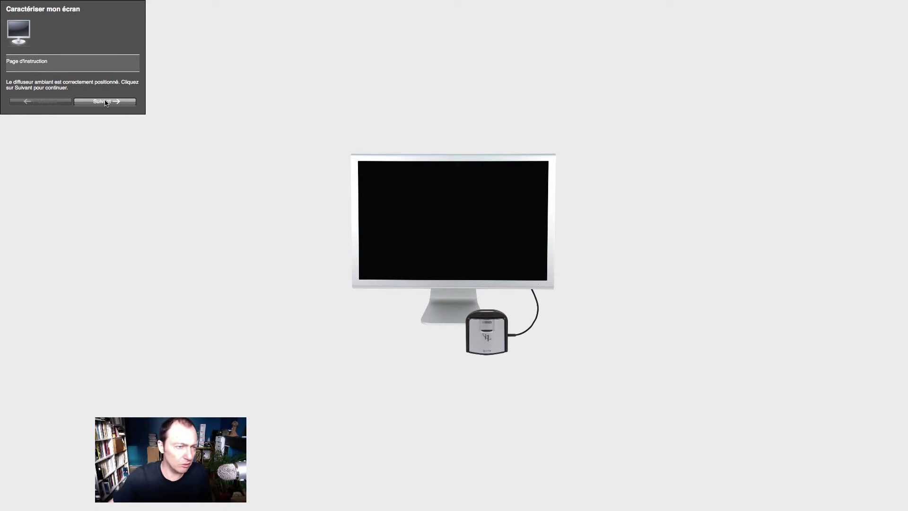
left_click(105, 102)
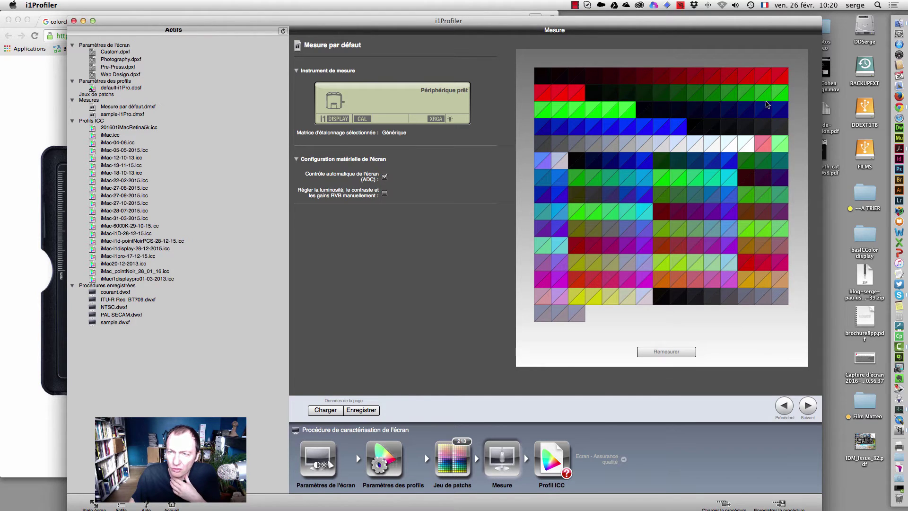
Step: Name the ICC profile iMac_26-02-16.icc, then create and save it
left_click(559, 457)
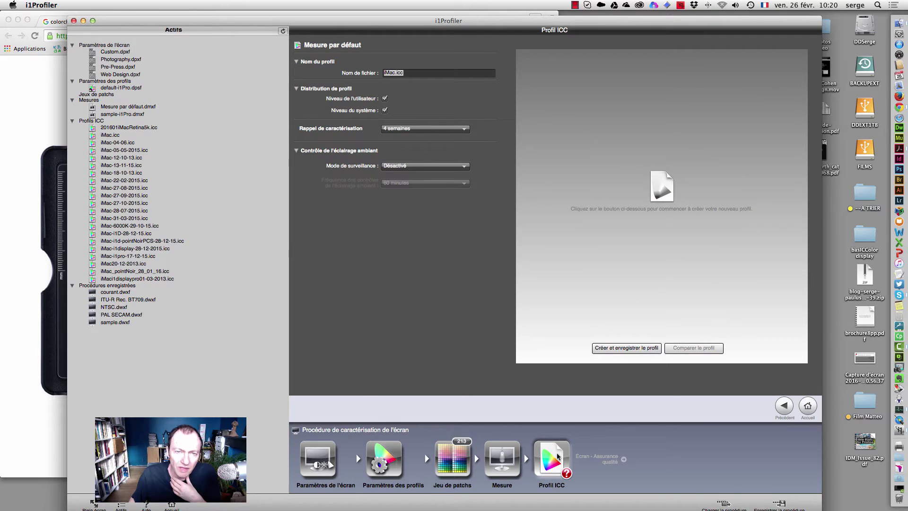
left_click(395, 73)
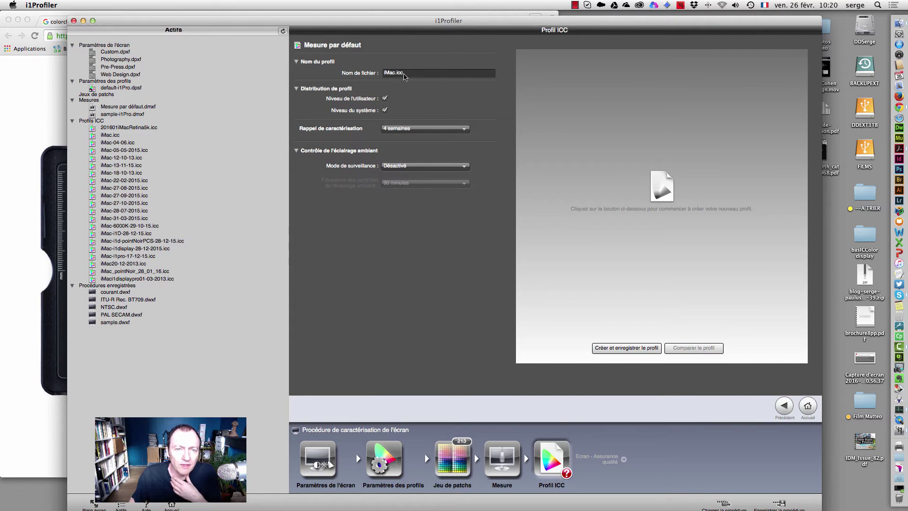
type("_")
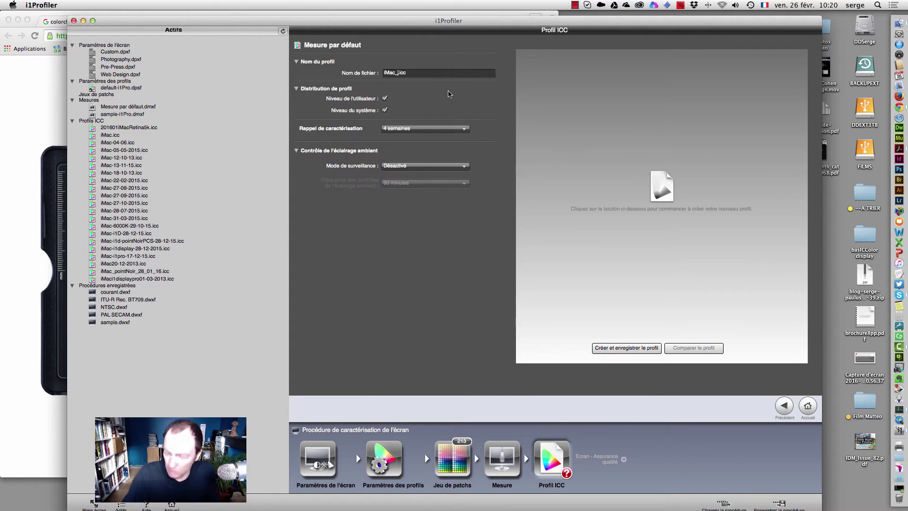
type("26")
type("-02-")
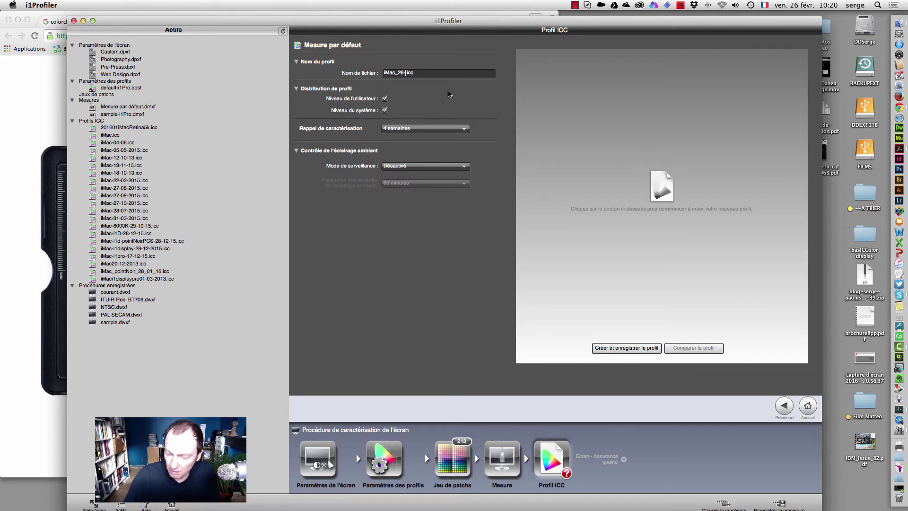
type("16")
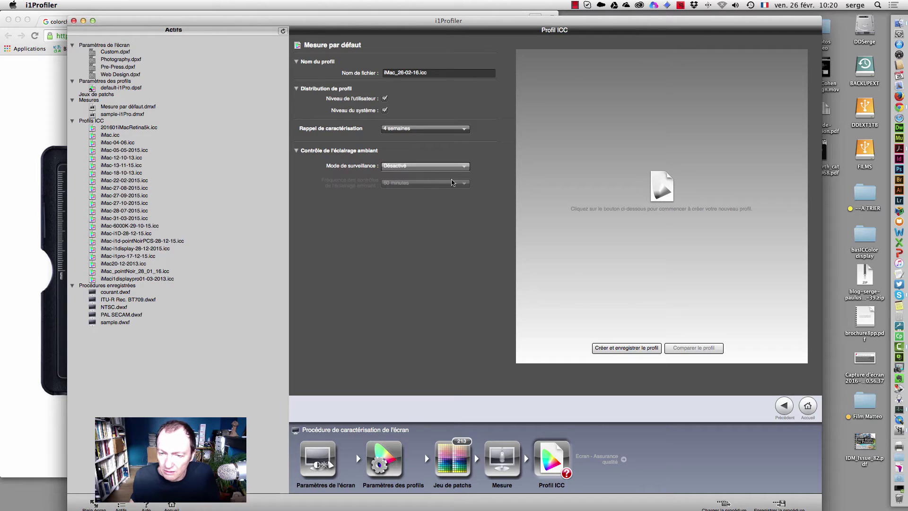
left_click(624, 349)
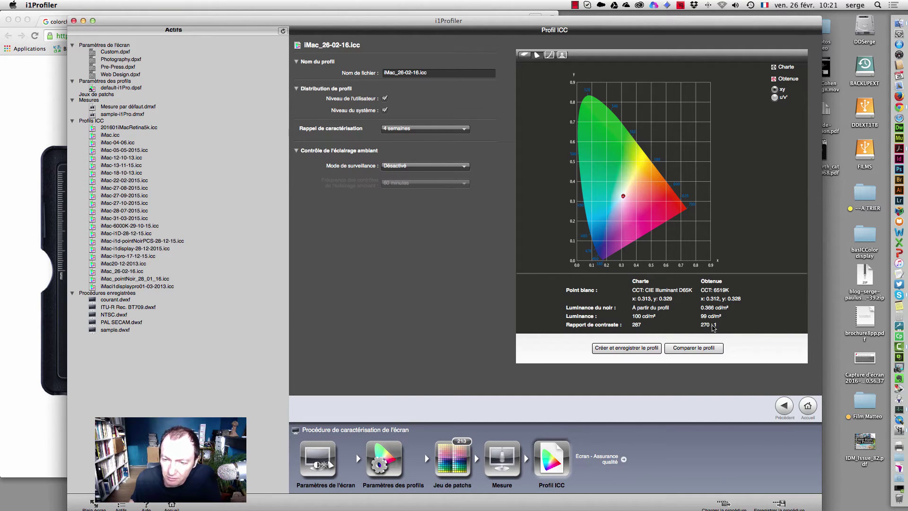
Step: Examine the new profile's correction curves, 3D gamut and sample photo before and after profiling
left_click(550, 55)
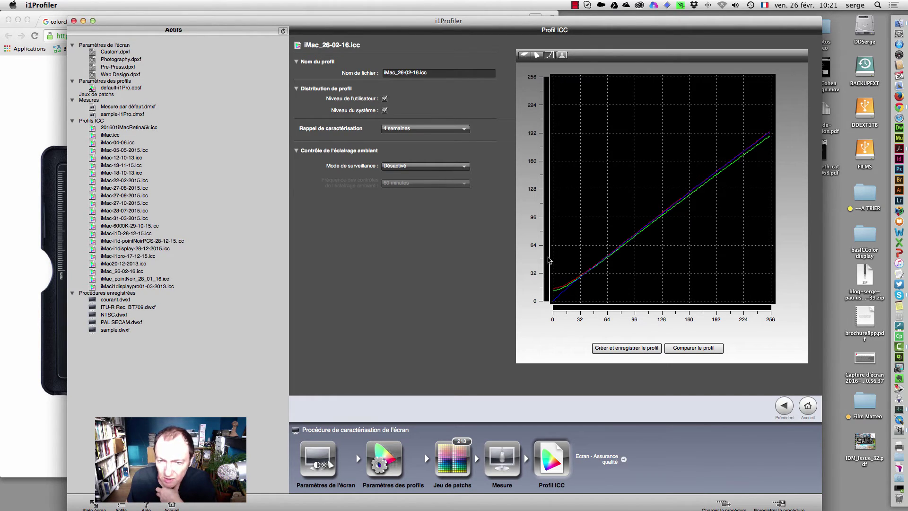
left_click(537, 54)
left_click_drag(672, 170, 695, 198)
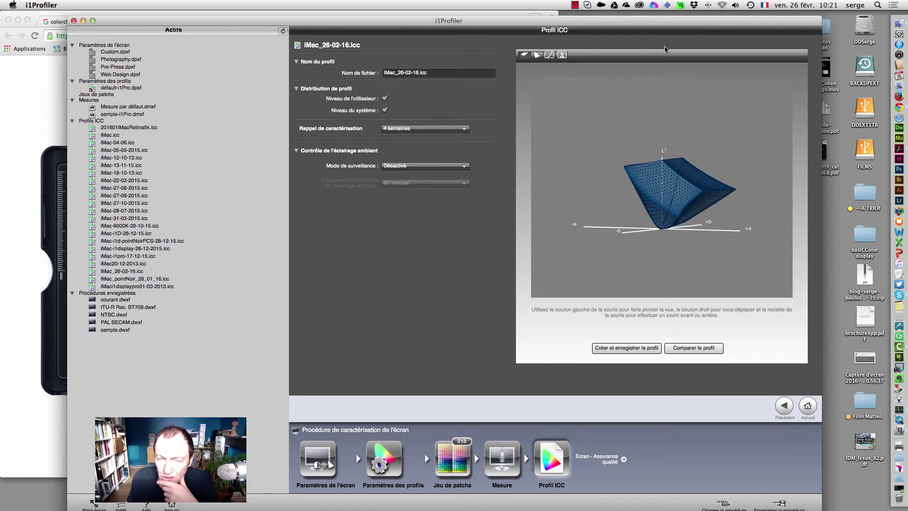
left_click(565, 55)
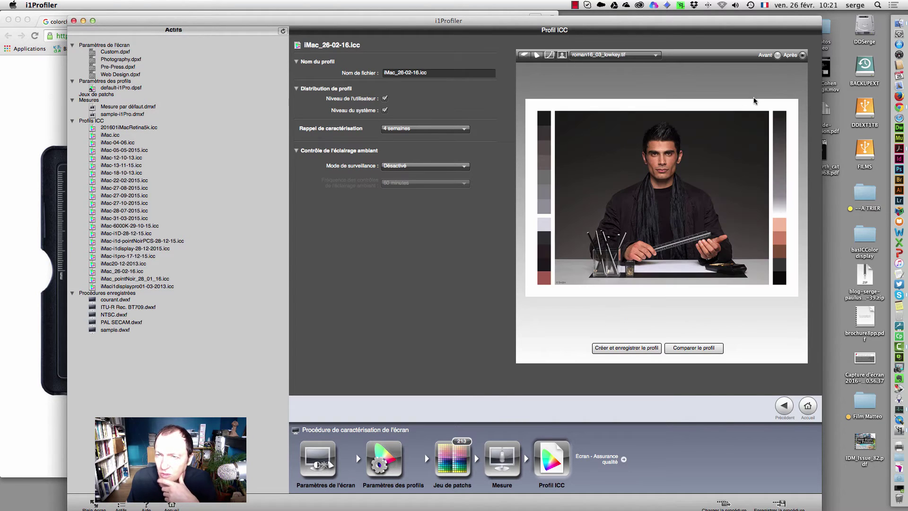
left_click(777, 56)
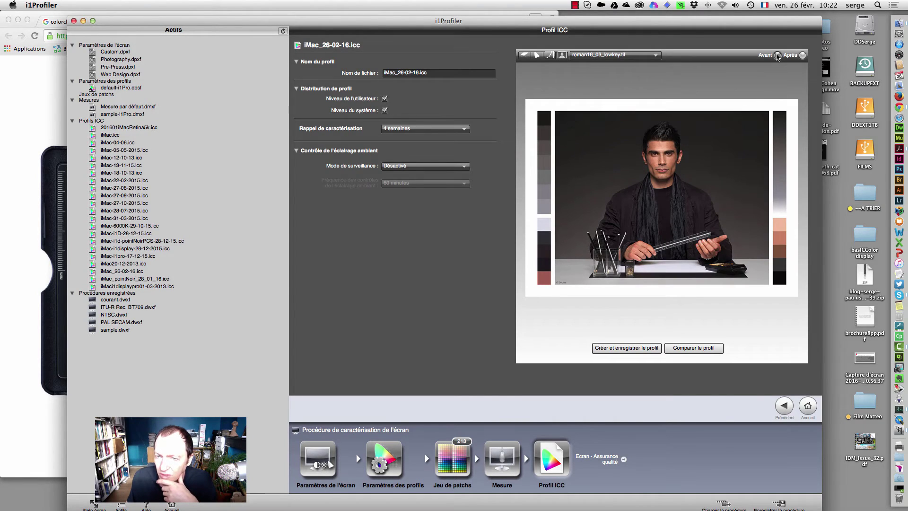
left_click(803, 56)
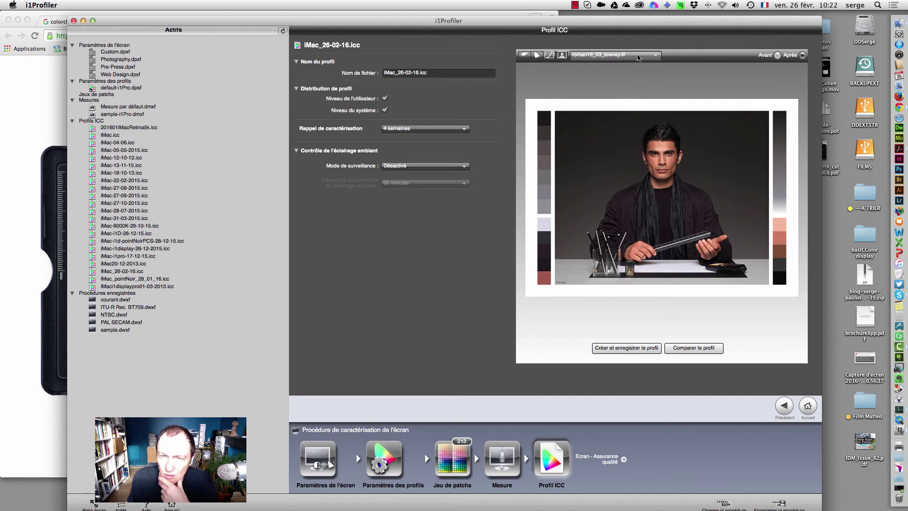
Step: Load the roman16_01_highkey.tif sample photo and compare its rendering before and after profiling
left_click(582, 57)
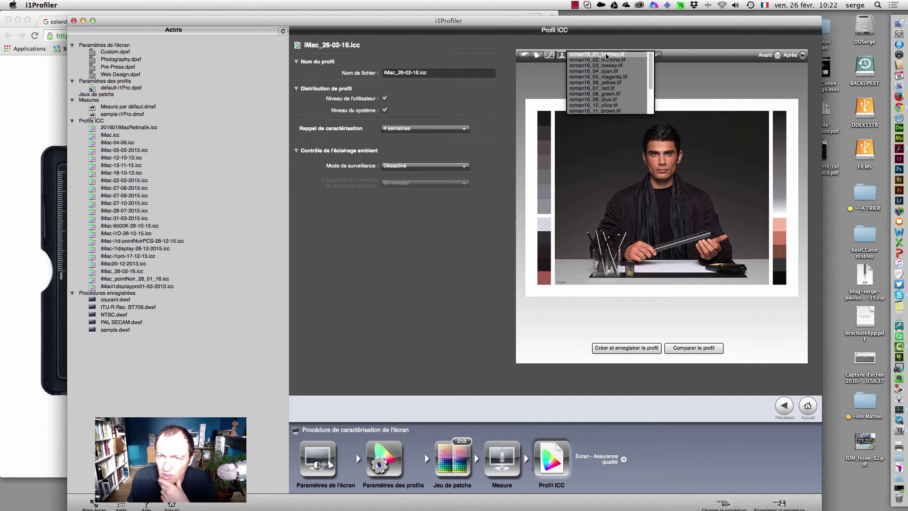
left_click(607, 56)
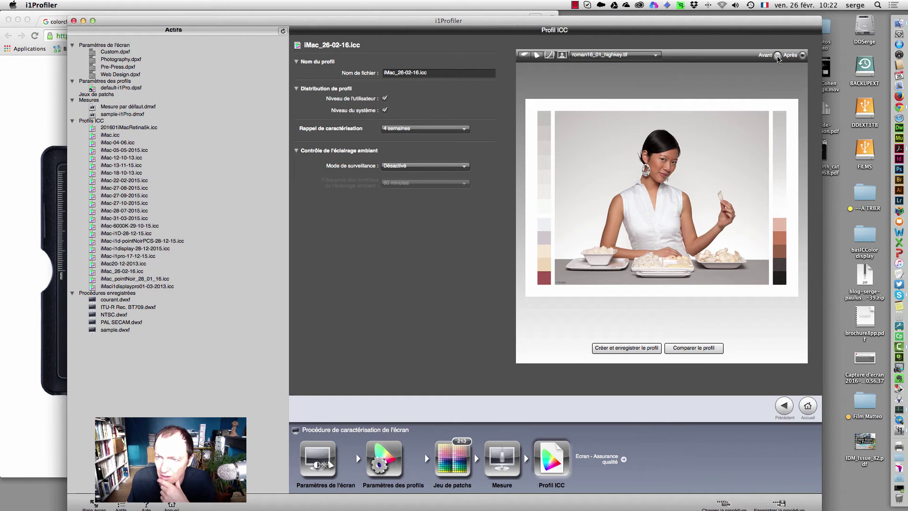
left_click(804, 55)
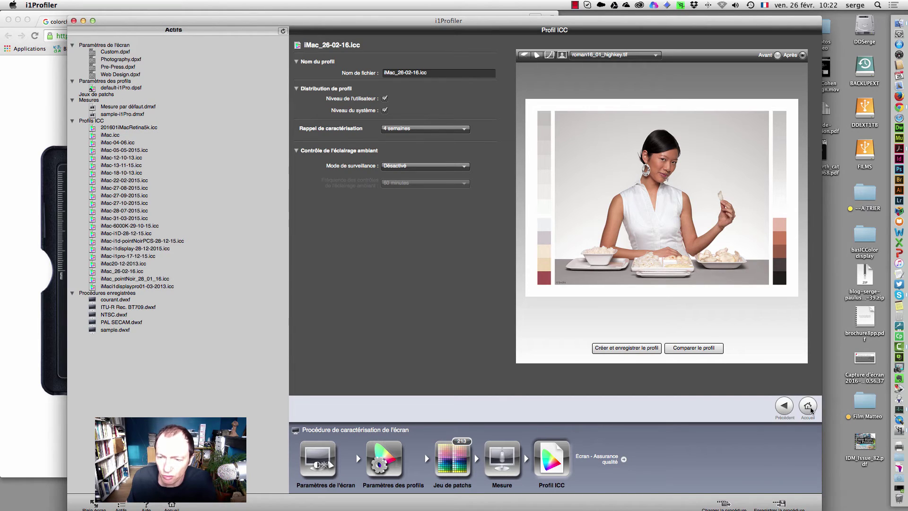
Step: Add iMac_pointNoir_28_01_16.icc to the profile comparison list, picking it from the profiles sorted by modification date
left_click(686, 349)
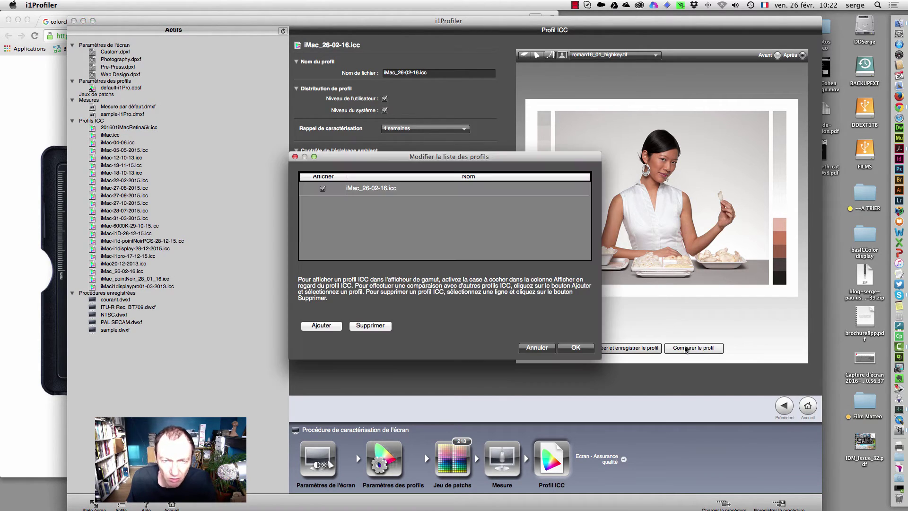
left_click(305, 324)
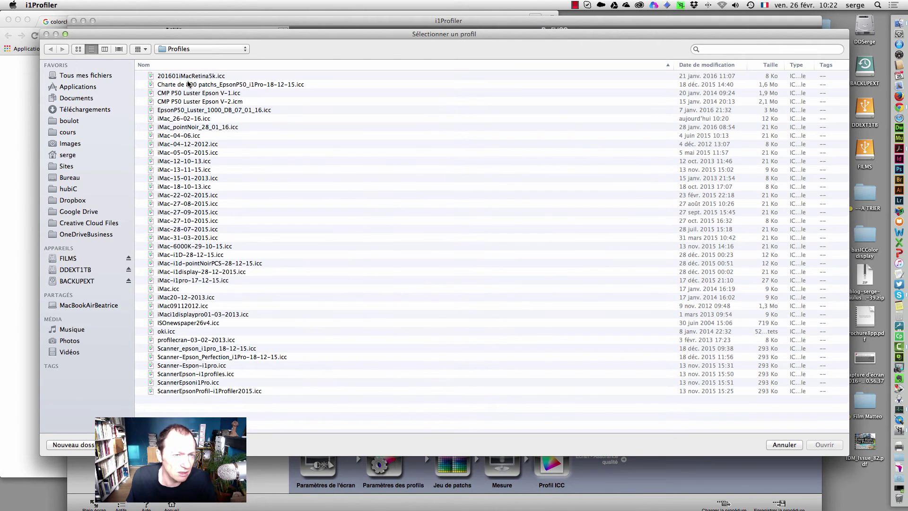
left_click(722, 65)
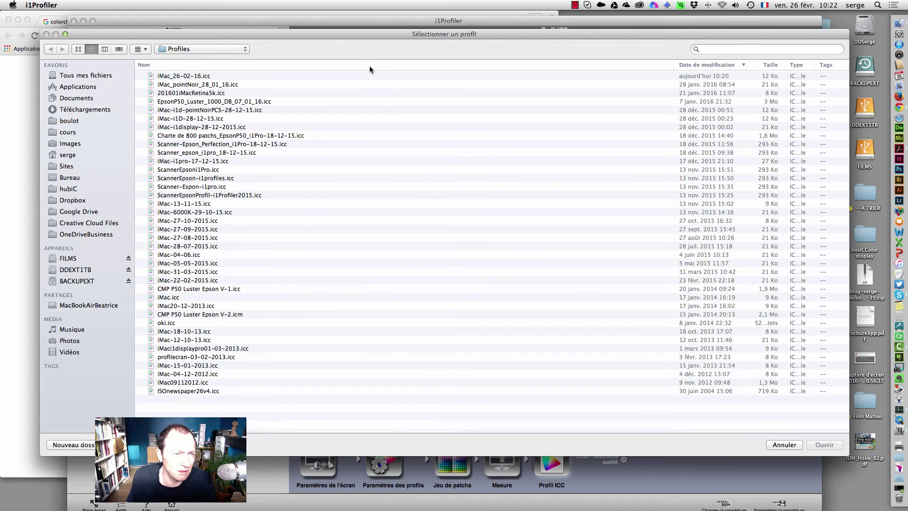
left_click(201, 85)
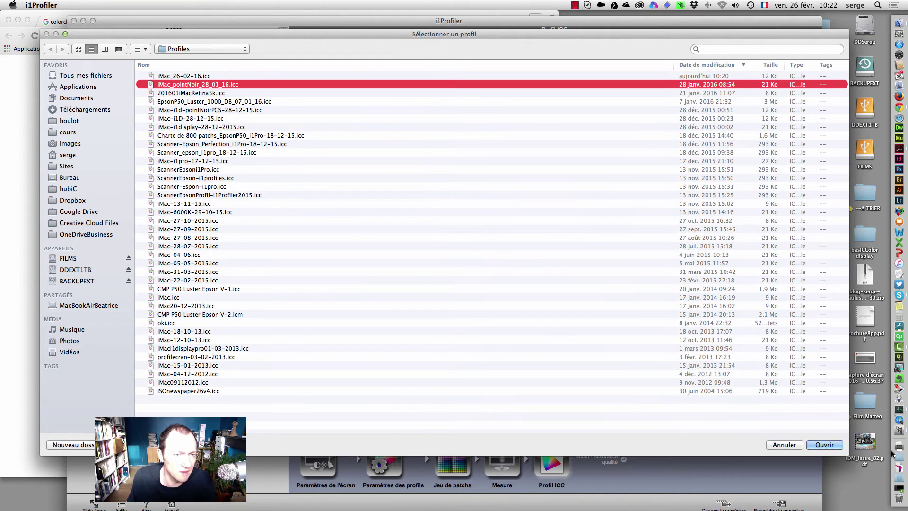
left_click(827, 444)
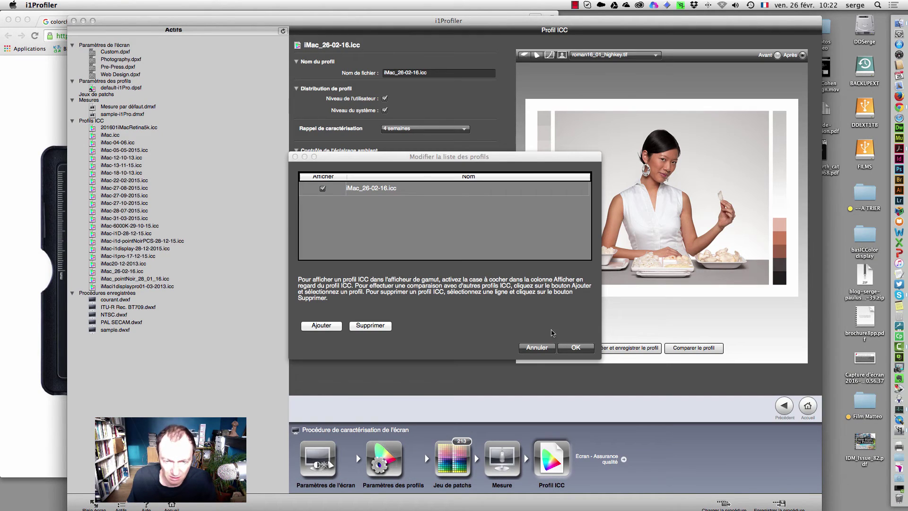
left_click(582, 349)
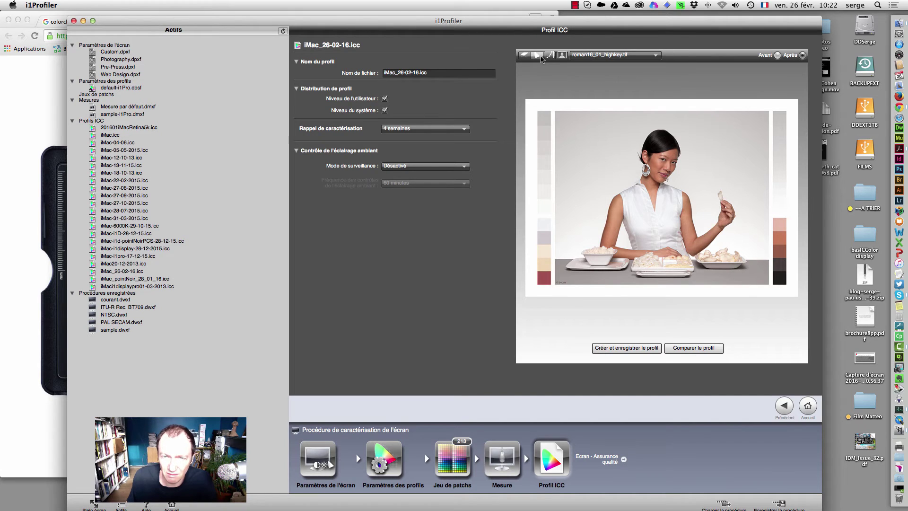
Step: Examine the 3D gamut of the compared profiles from several angles
left_click(523, 56)
left_click_drag(710, 179, 641, 308)
left_click_drag(632, 248, 635, 262)
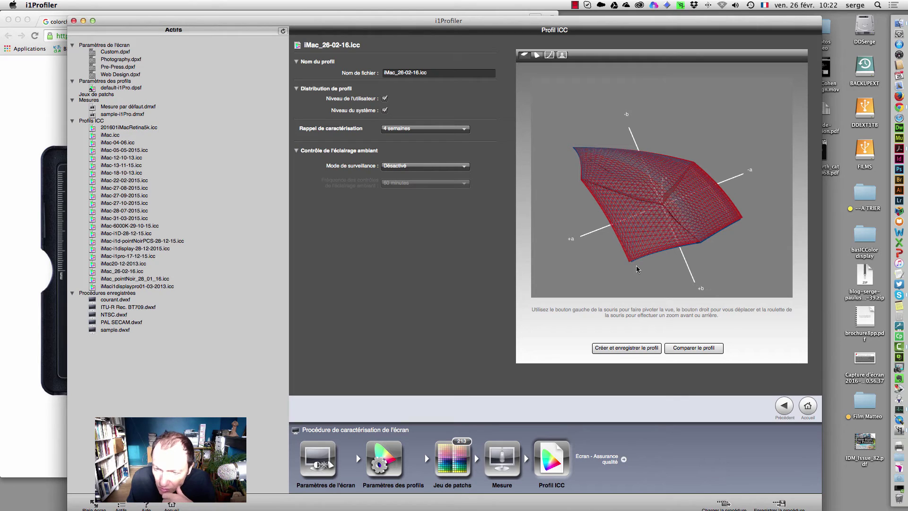
left_click_drag(642, 263, 730, 263)
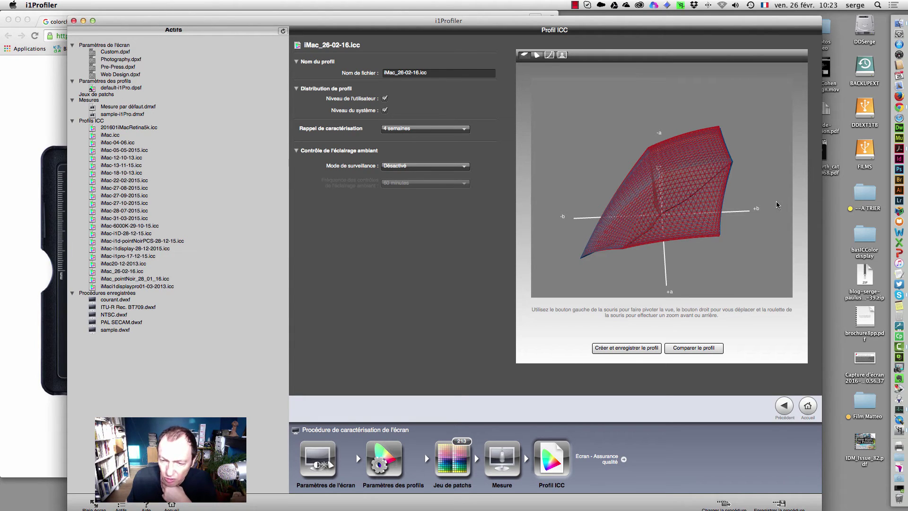
Step: Leave the profiling workflow, start the display quality assurance procedure and set the screen technology type to CCFL
left_click(809, 406)
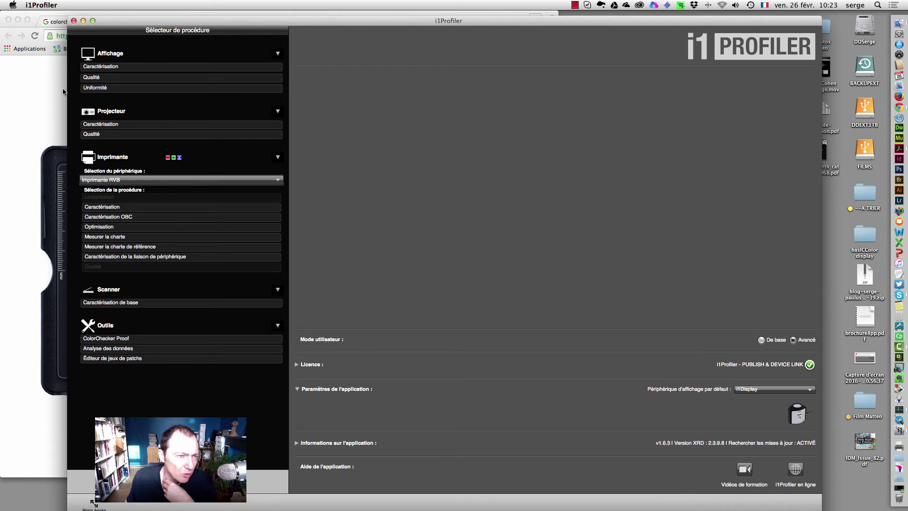
left_click(87, 78)
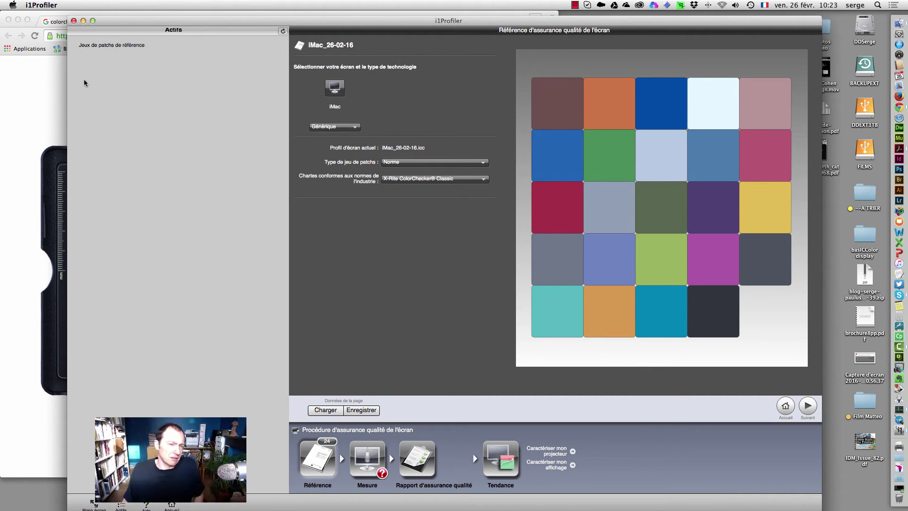
left_click(354, 127)
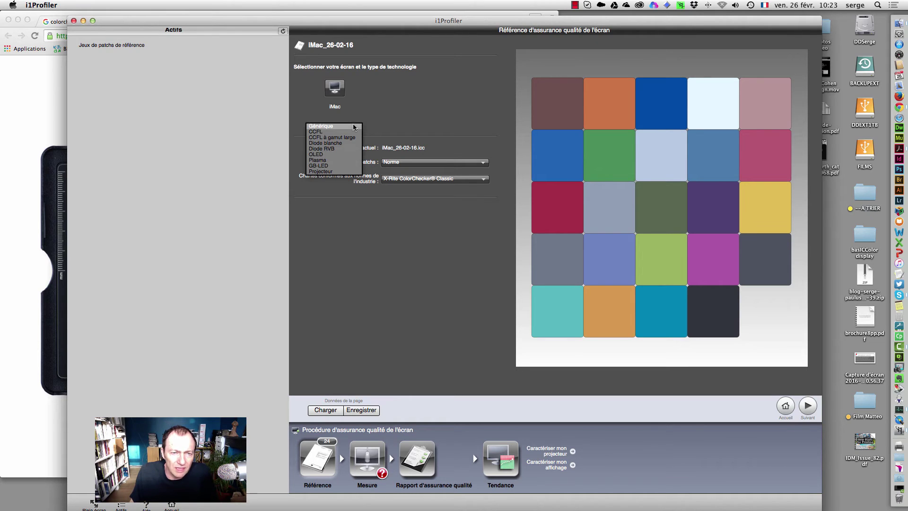
left_click(331, 131)
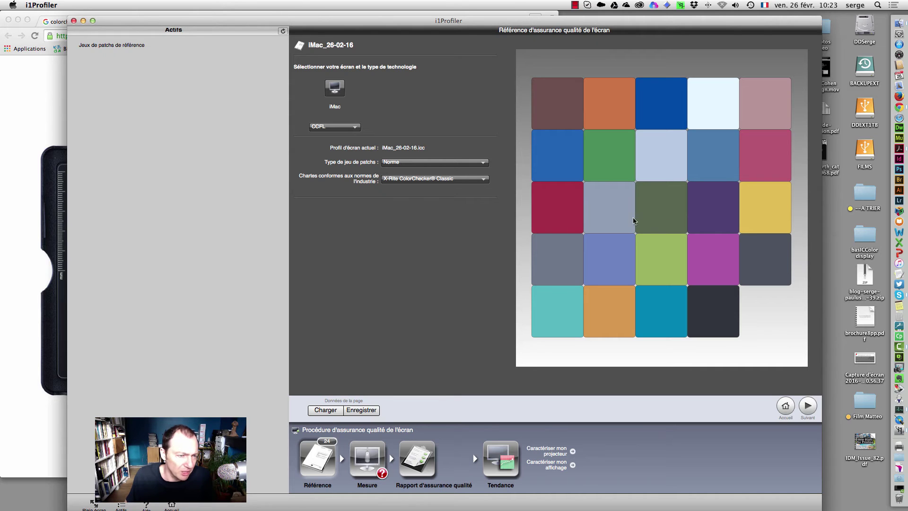
Step: Look at the ColorChecker photo in Chrome, then return to i1Profiler and select X-Rite ColorChecker Classic as the industry-standard chart
left_click(59, 110)
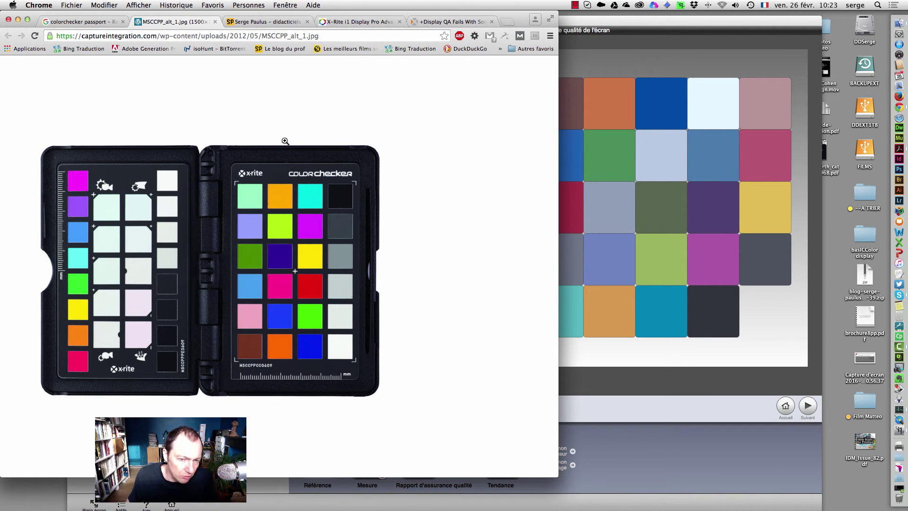
left_click(747, 352)
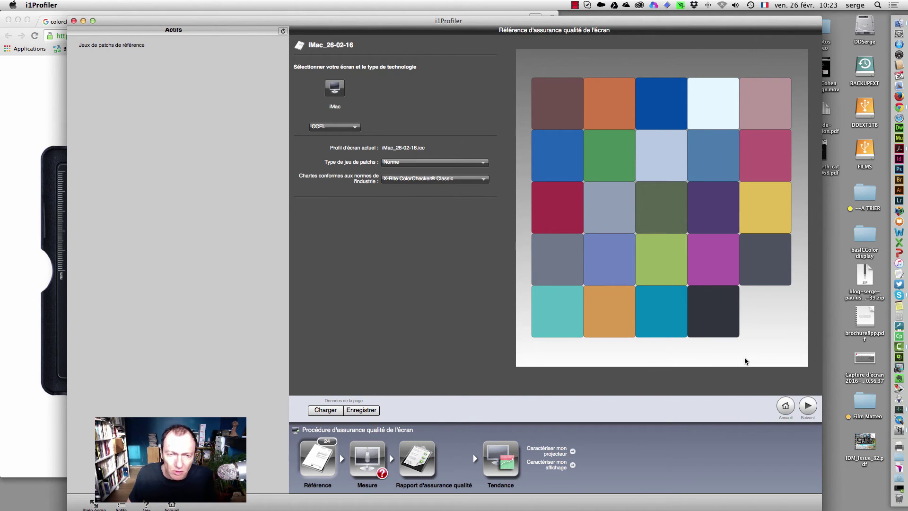
left_click(441, 183)
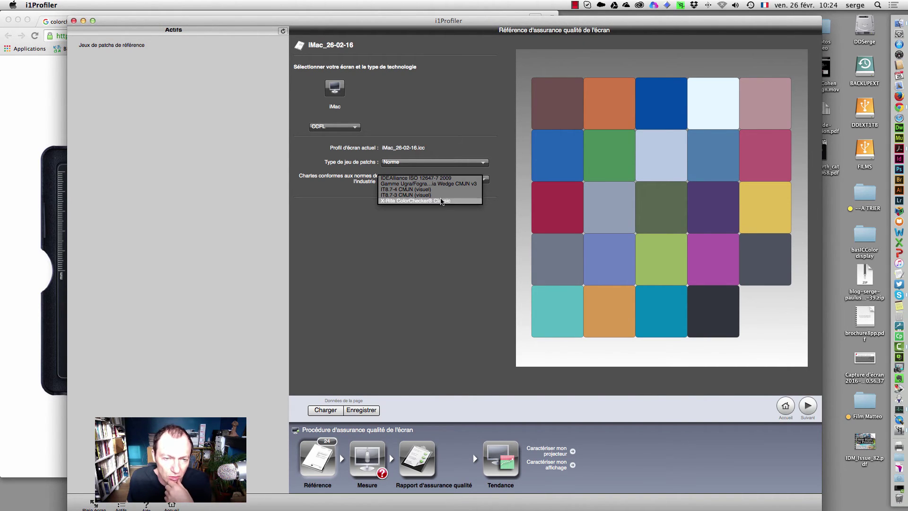
left_click(441, 199)
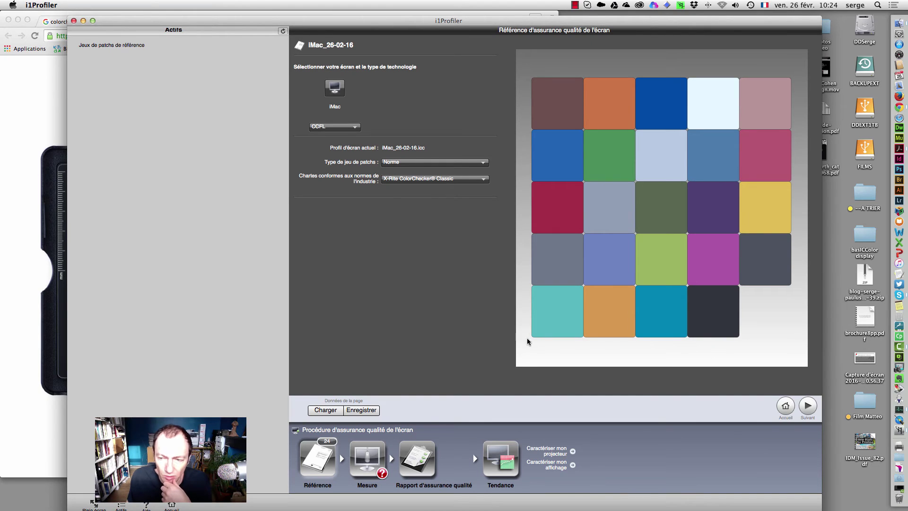
Step: Run the quality assurance measurement of the reference patches with the sensor at the screen's centre, and open the quality report
left_click(810, 407)
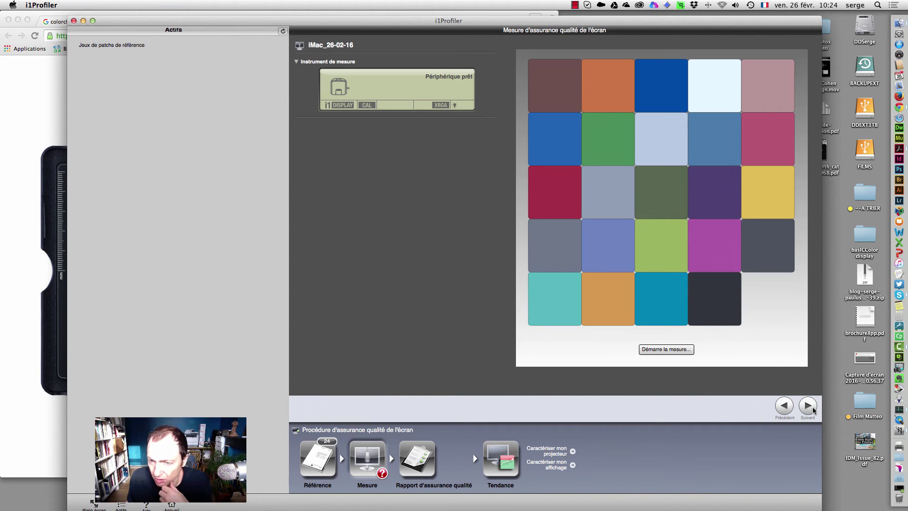
left_click(672, 349)
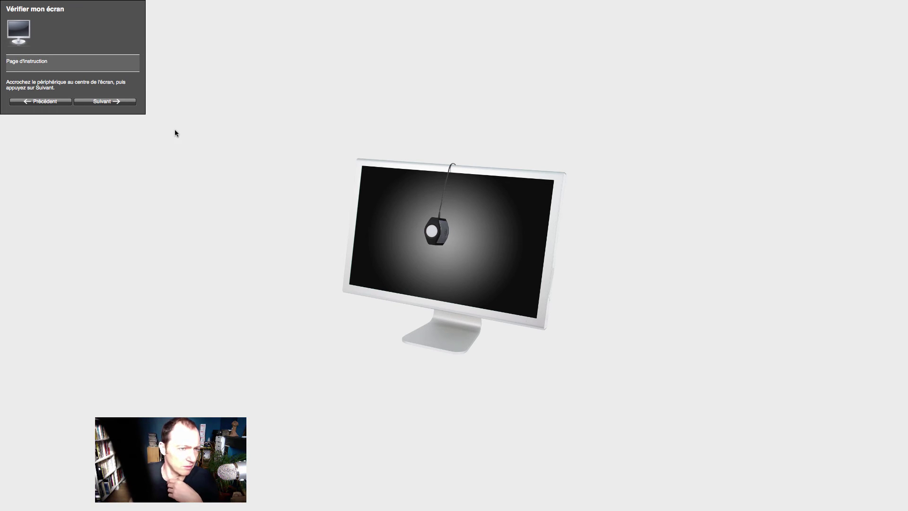
left_click(129, 102)
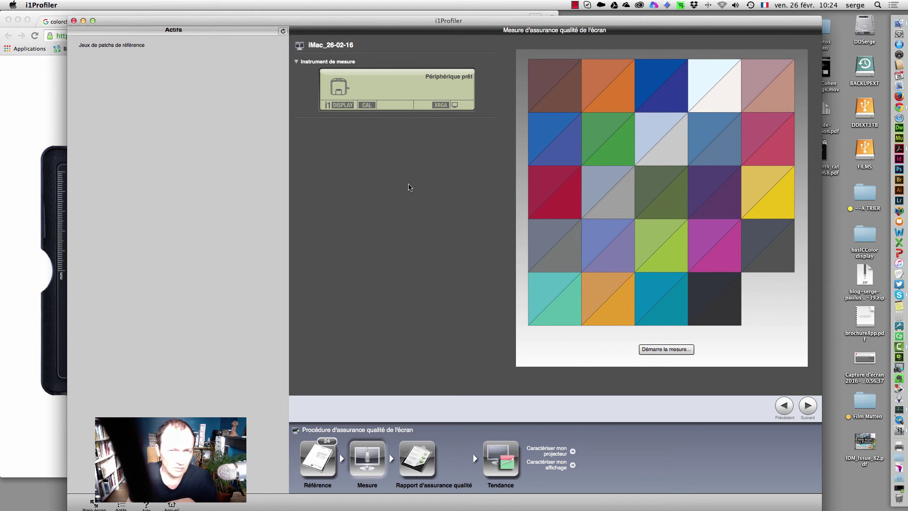
left_click(810, 410)
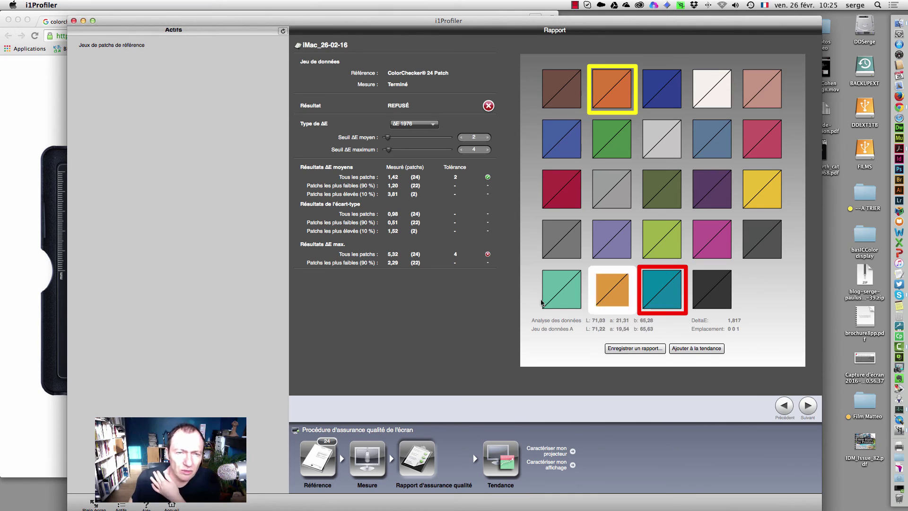
Step: Set the quality report's ΔE type to ΔE 2000(1:1:1)
left_click(427, 125)
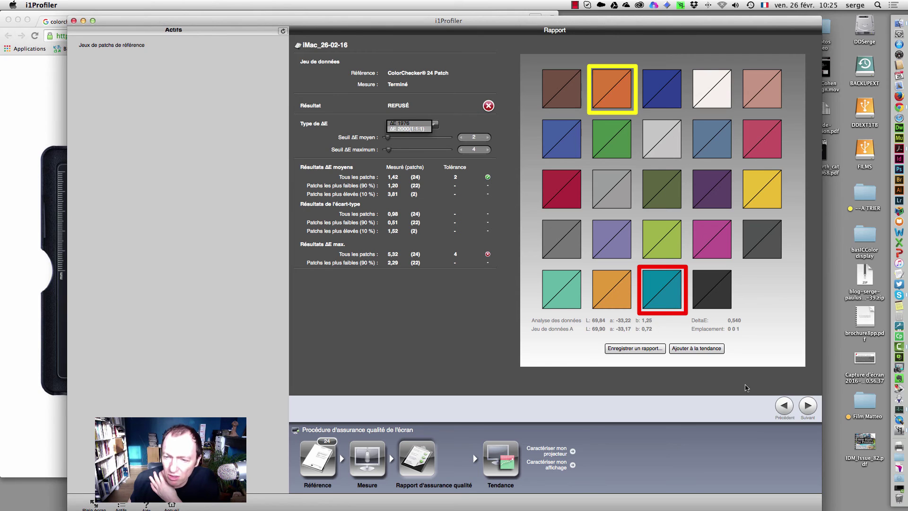
left_click(664, 293)
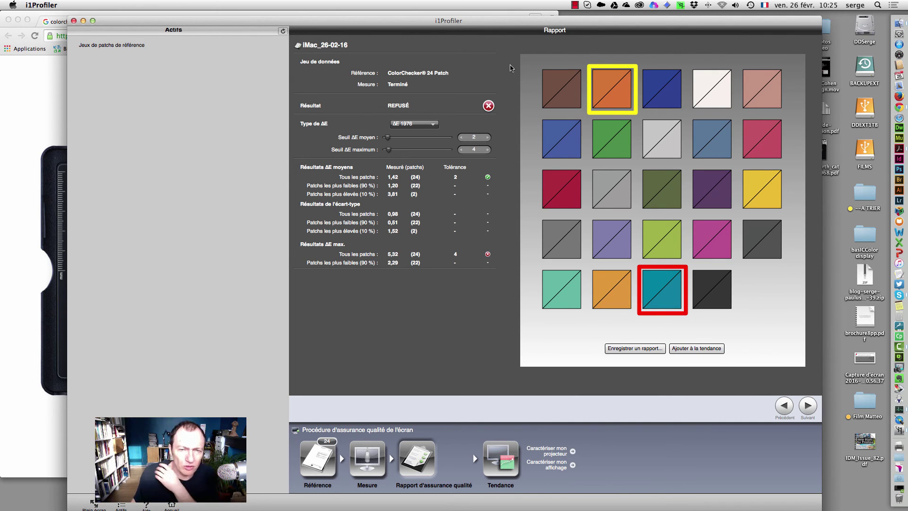
left_click(427, 125)
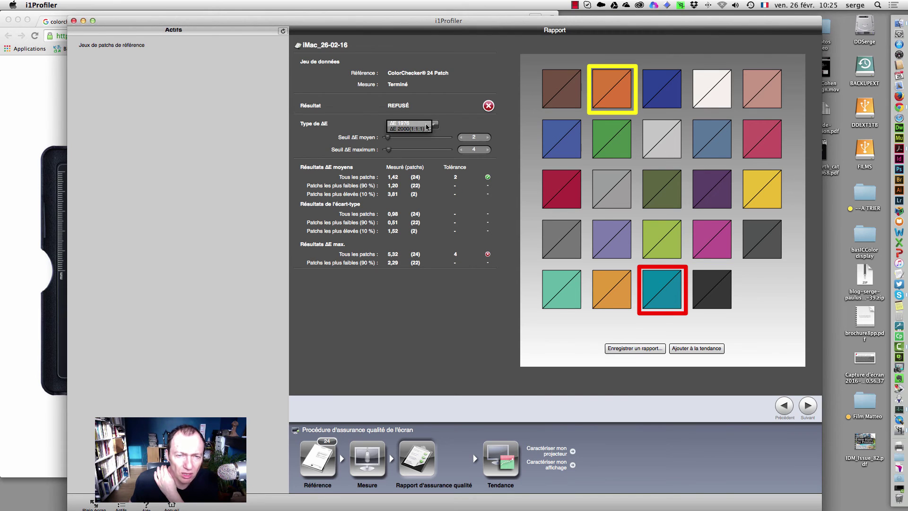
left_click(415, 131)
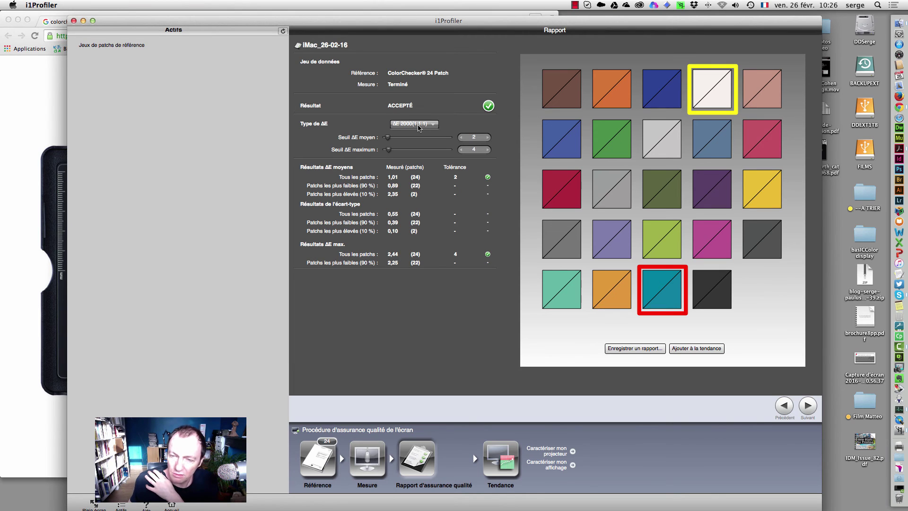
Step: Switch the report between ΔE 1976 and ΔE 2000(1:1:1) to compare the quality results
left_click(418, 125)
left_click(418, 123)
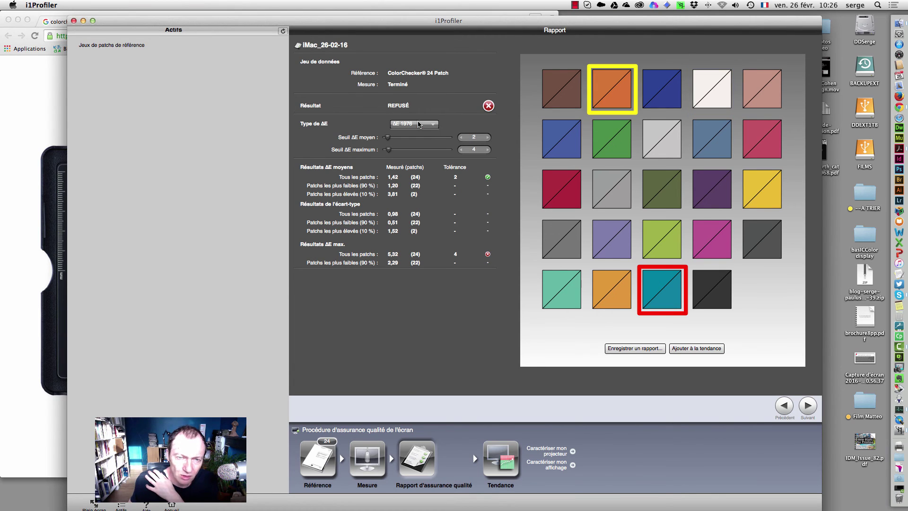
left_click(418, 124)
left_click(419, 124)
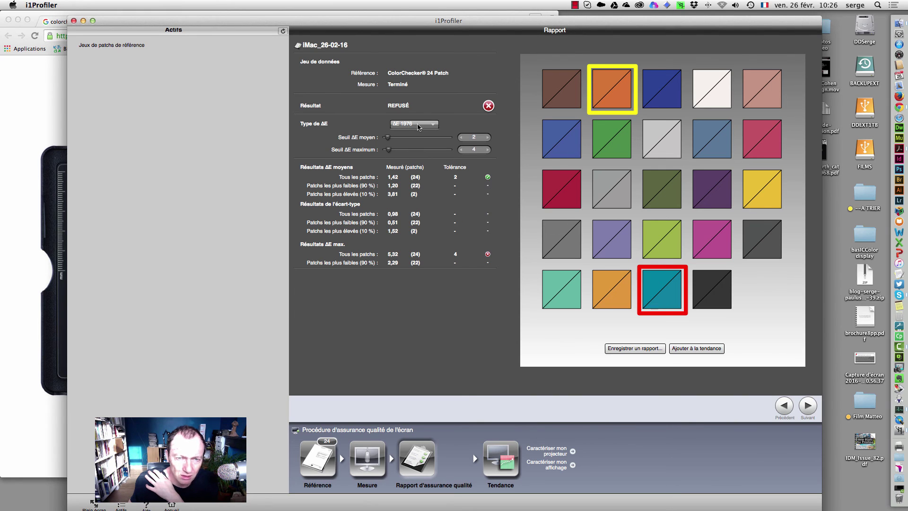
left_click(418, 125)
left_click(418, 132)
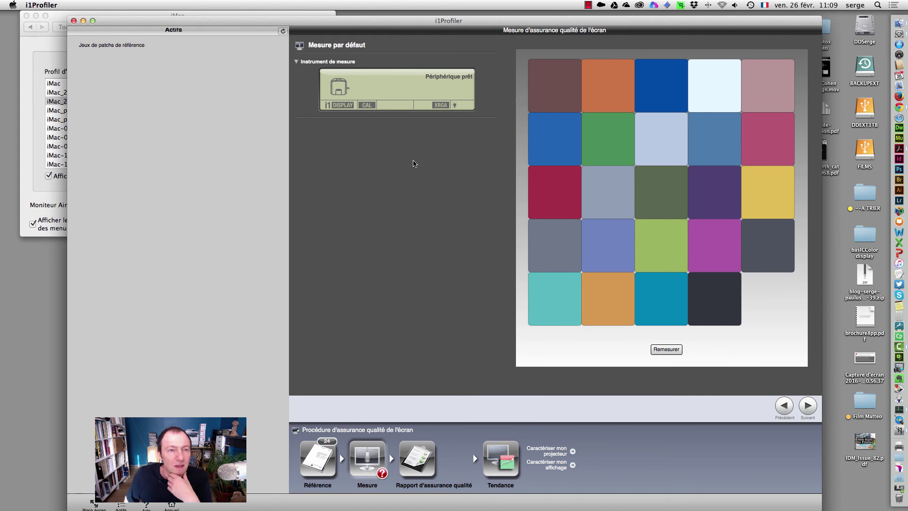
Step: Bring the System Preferences display colour window into view and compare the two iMac_26-02-16.icc profile entries
left_click_drag(225, 11, 516, 60)
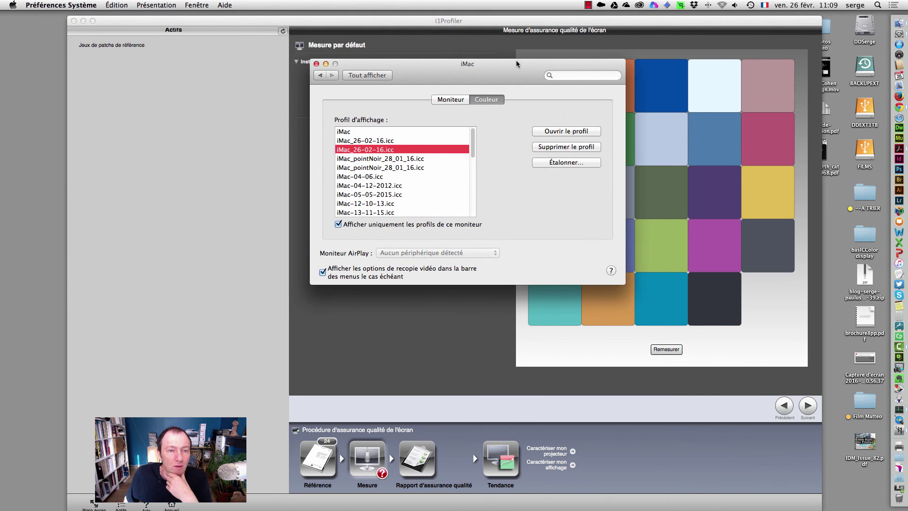
left_click(395, 140)
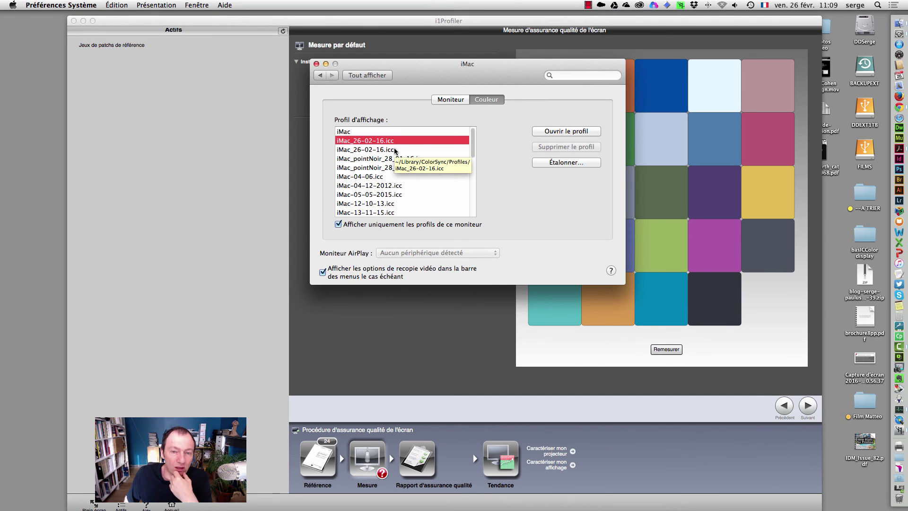
left_click(395, 150)
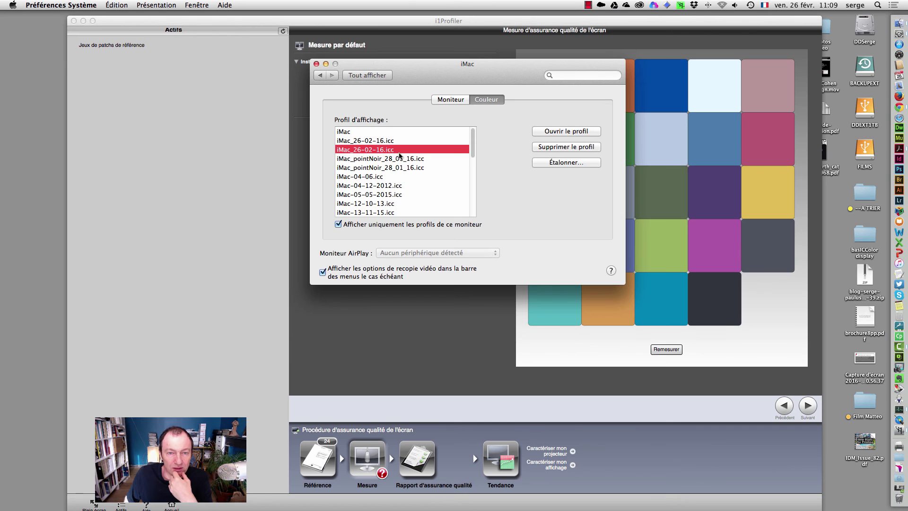
Step: Alternate the display profile between iMac_26-02-16.icc and iMac_pointNoir_28_01_16.icc to compare how the patches render
left_click(408, 159)
left_click(410, 168)
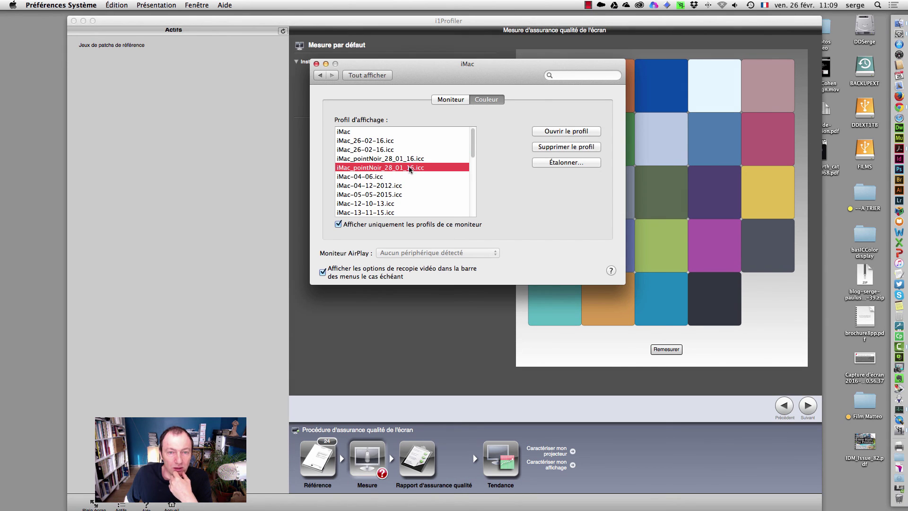
left_click(391, 150)
left_click(389, 167)
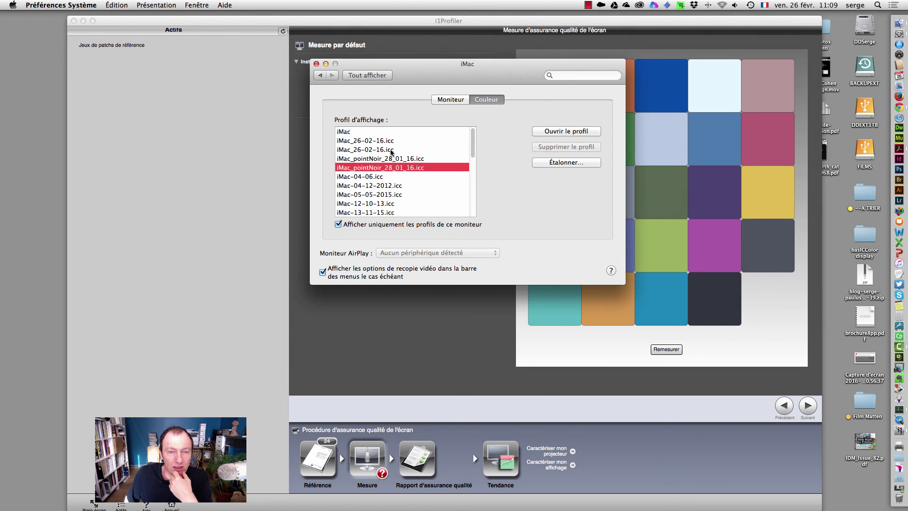
left_click(391, 150)
left_click(392, 168)
left_click(394, 151)
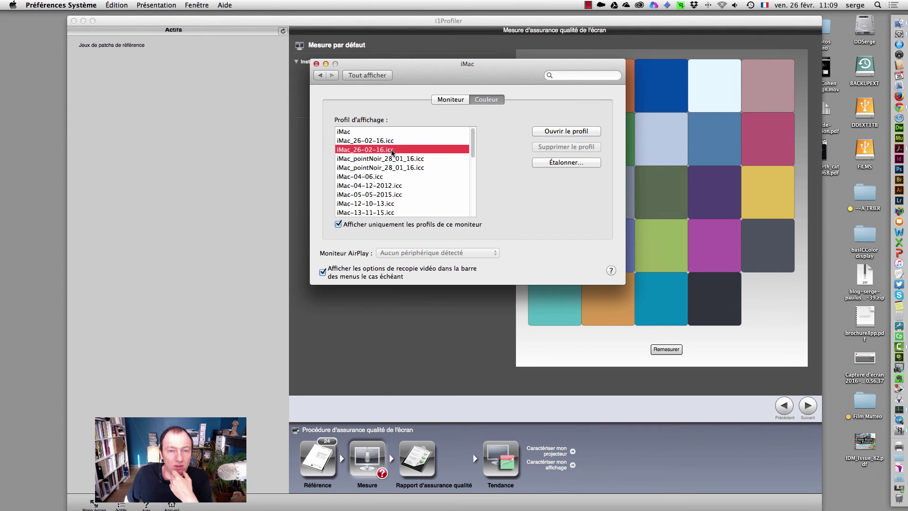
left_click(395, 168)
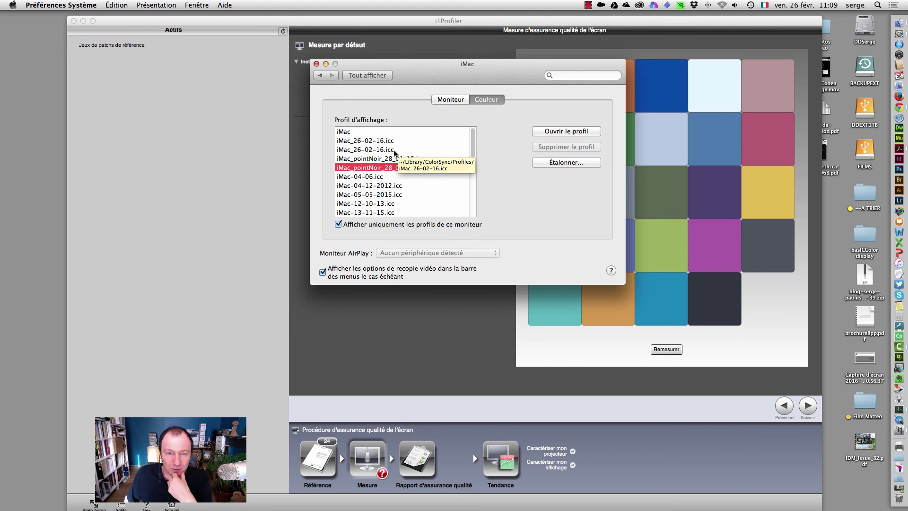
Step: Compare the duplicate iMac_26-02-16.icc entries again and select the first one as the display profile
left_click(394, 150)
left_click(391, 141)
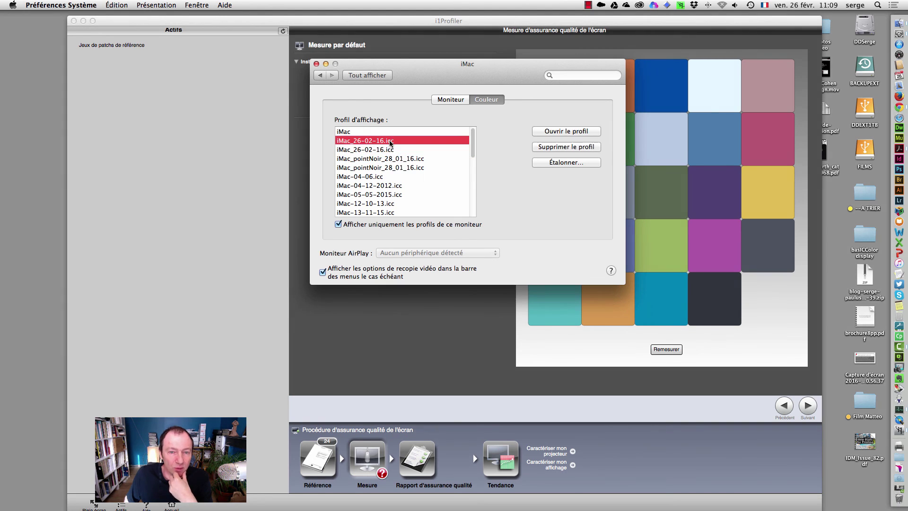
left_click(391, 150)
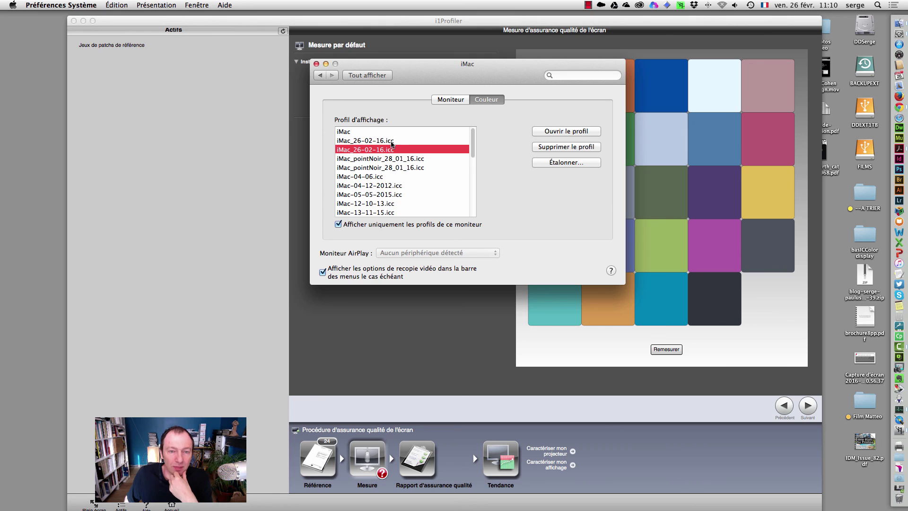
left_click(391, 141)
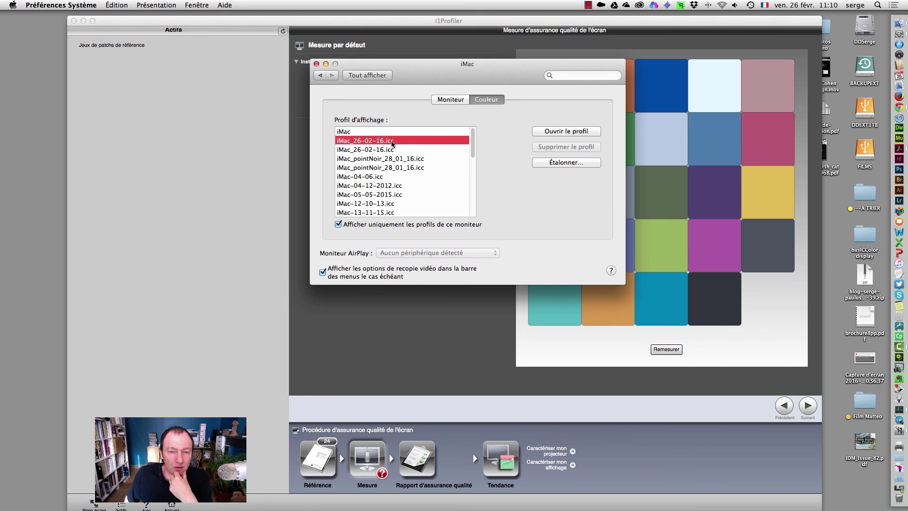